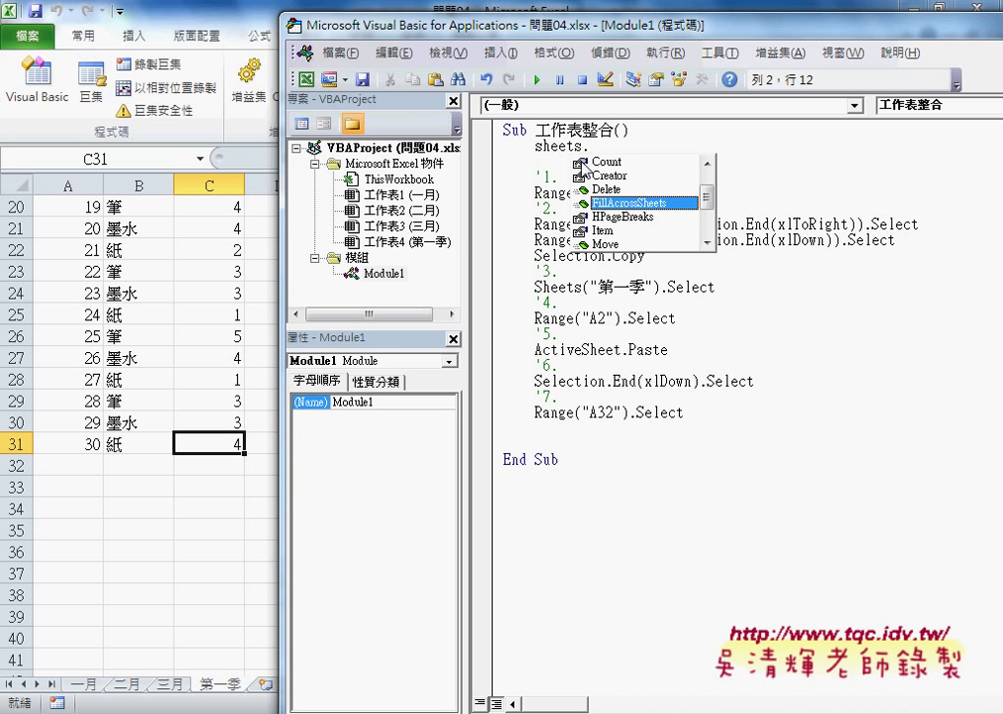
Browse the Sheets member list around Count, PrintOut and PrintPreview.
key(Up)
key(Up)
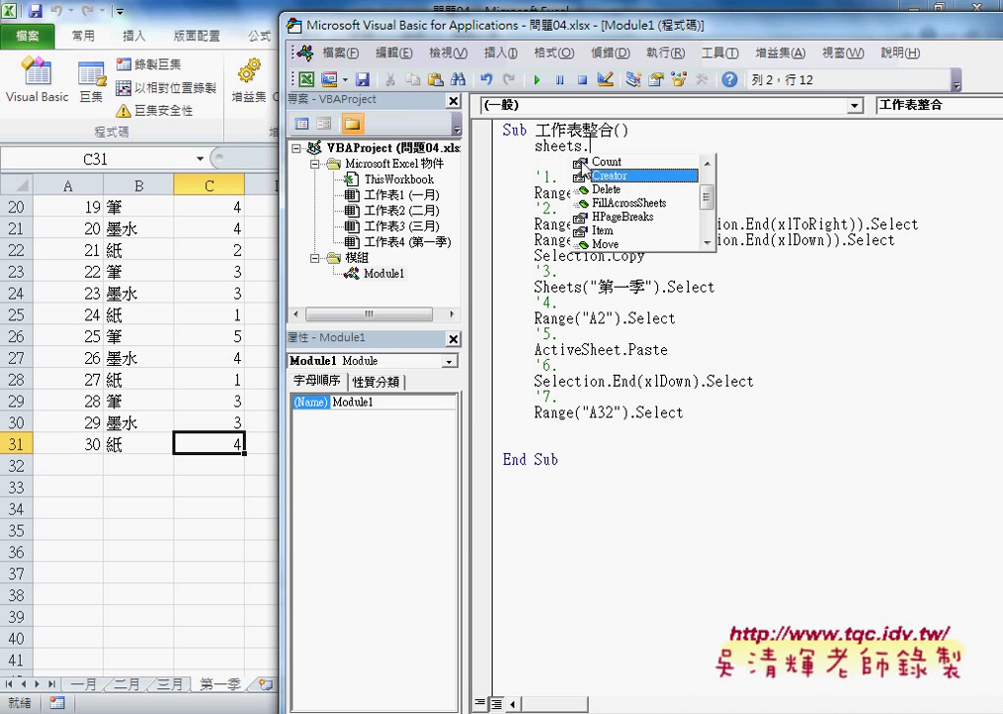
key(Up)
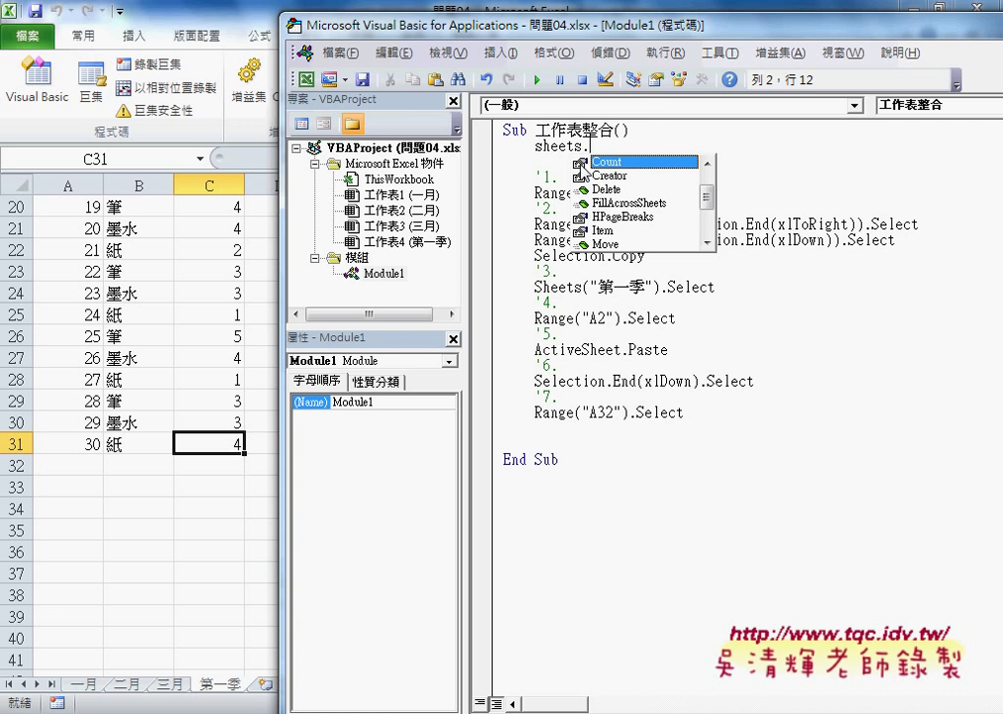
key(Down)
key(Down)
key(Down)
key(Down)
key(Down)
key(Down)
key(Down)
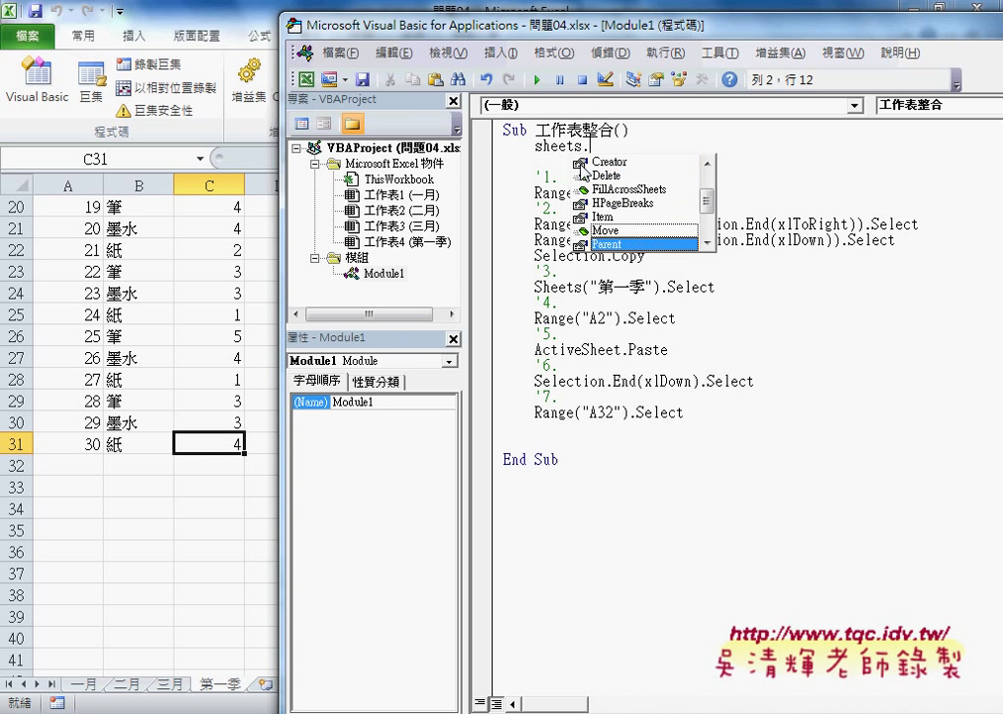
key(Up)
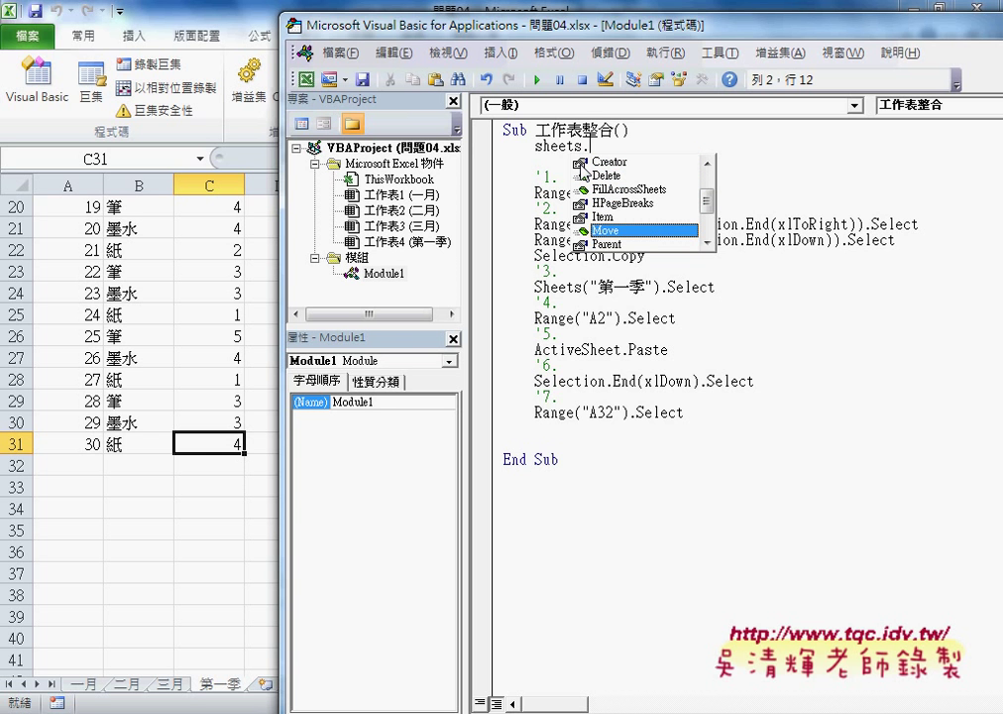
key(Up)
key(Up)
key(Up)
key(Up)
key(Down)
key(Down)
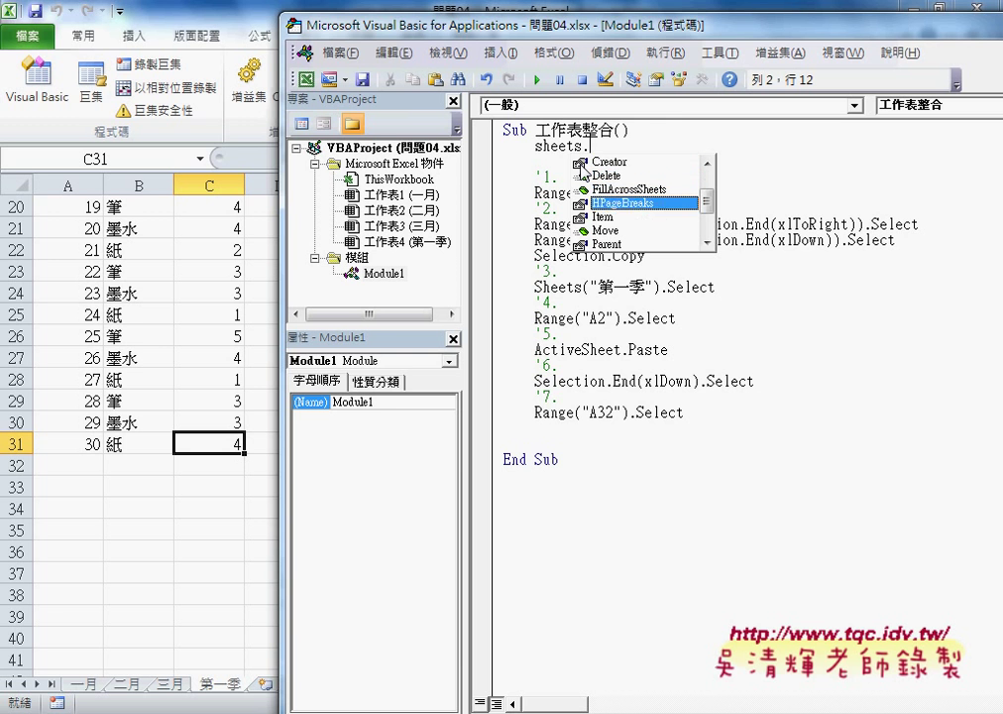
key(Down)
key(Down)
key(Down)
key(Down)
key(Down)
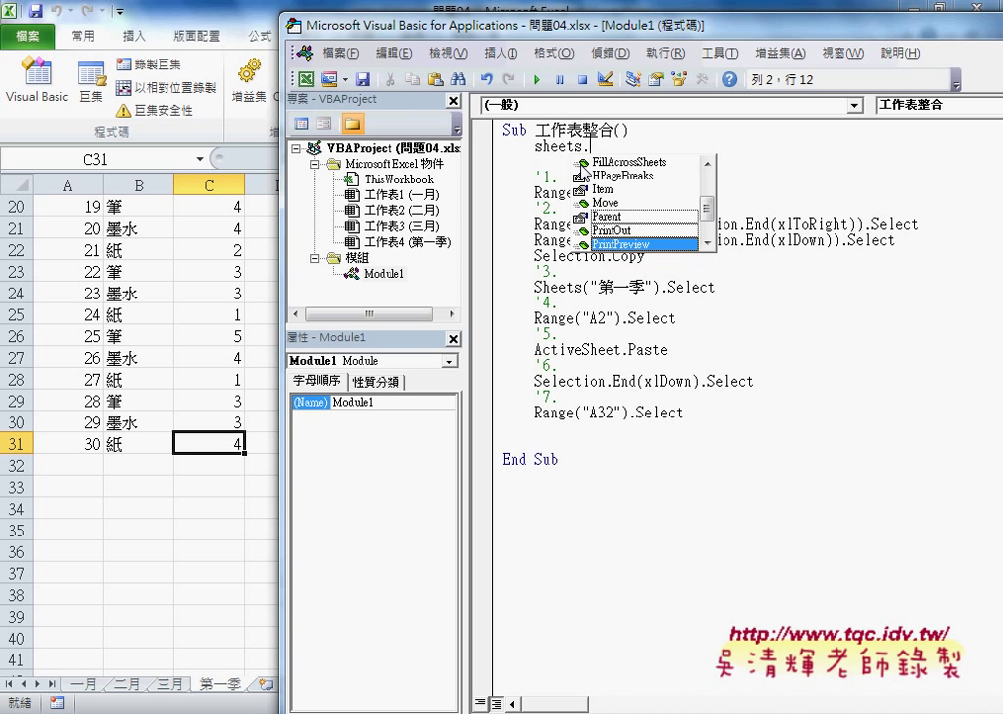
key(Up)
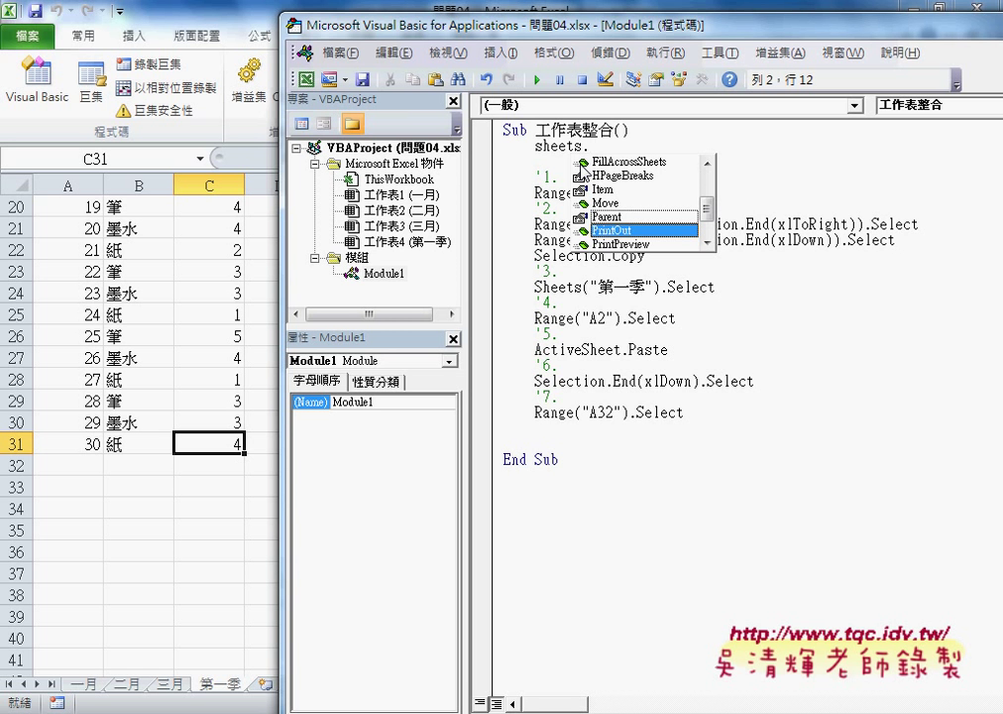
key(Down)
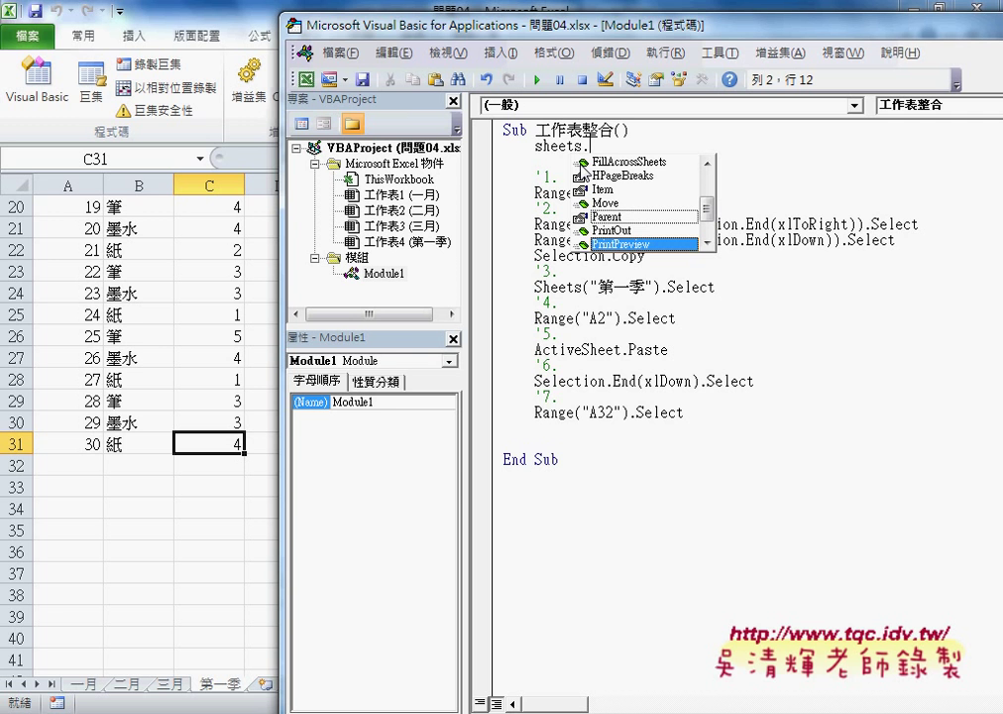
Browse the Select, Visible and VPageBreaks members, then close the list without inserting one.
key(Down)
key(Down)
key(Down)
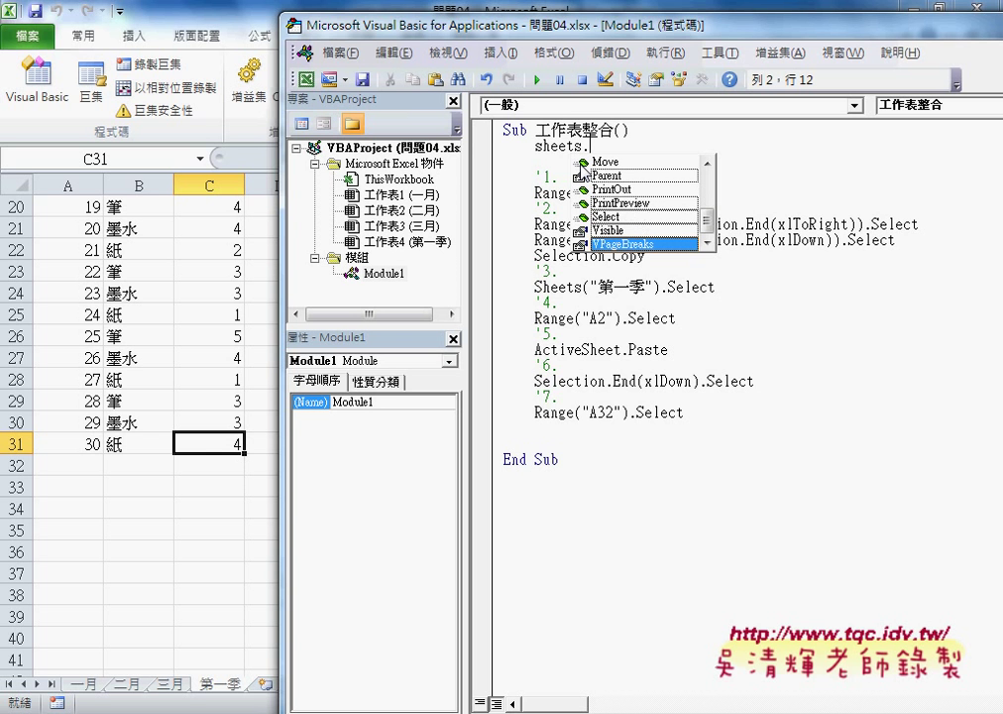
key(Up)
key(Up)
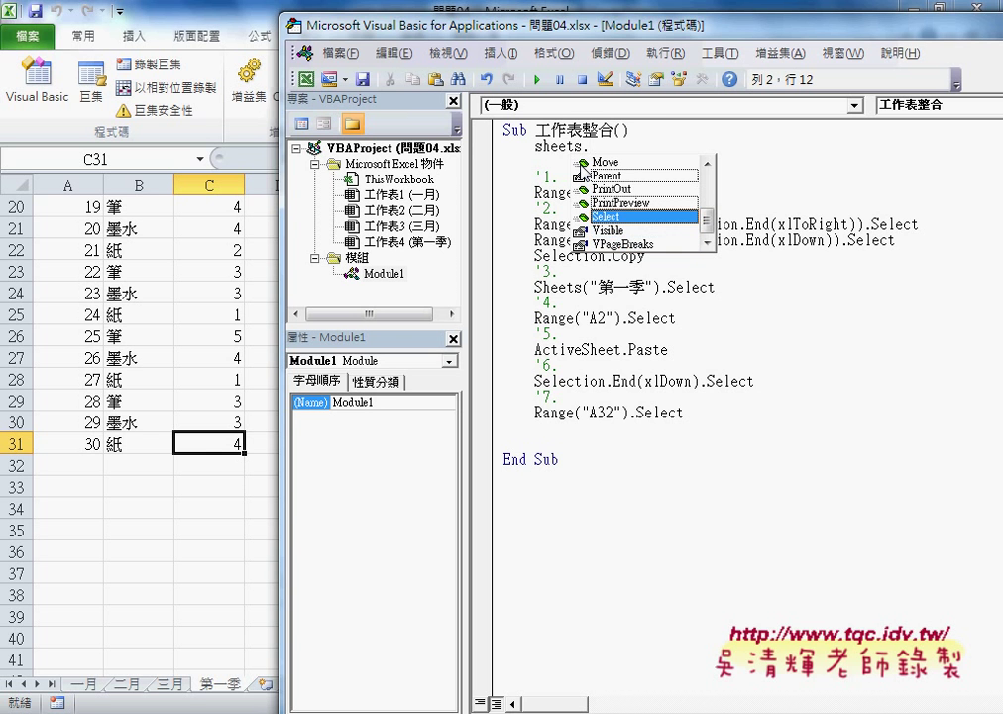
key(Down)
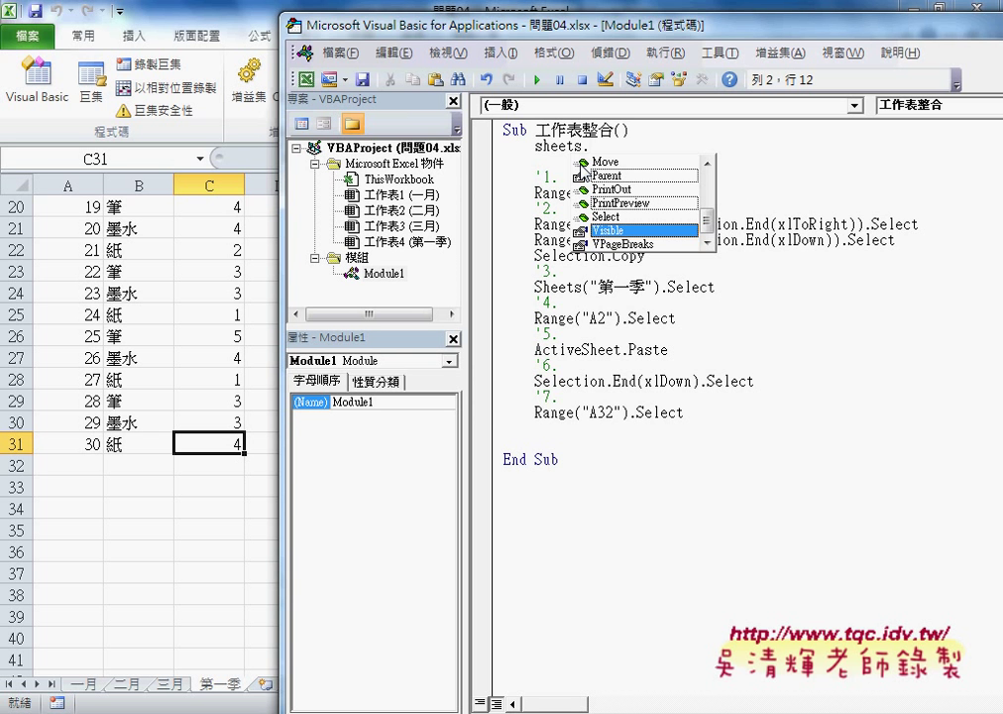
key(Down)
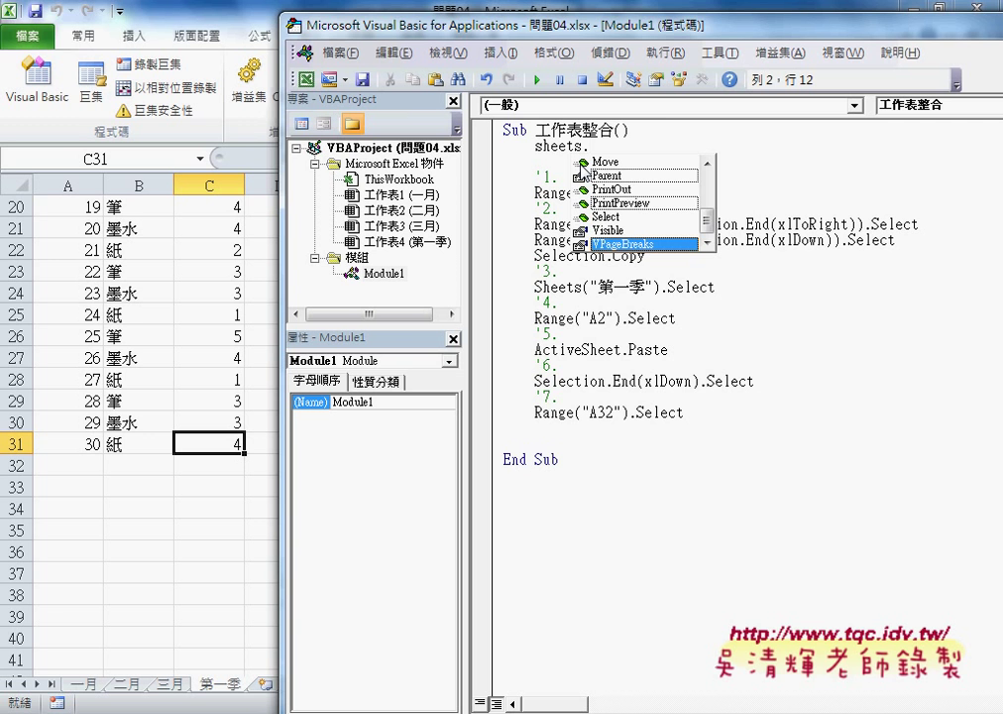
key(Up)
key(Up)
key(Up)
key(Up)
key(Up)
key(Up)
key(Up)
key(Up)
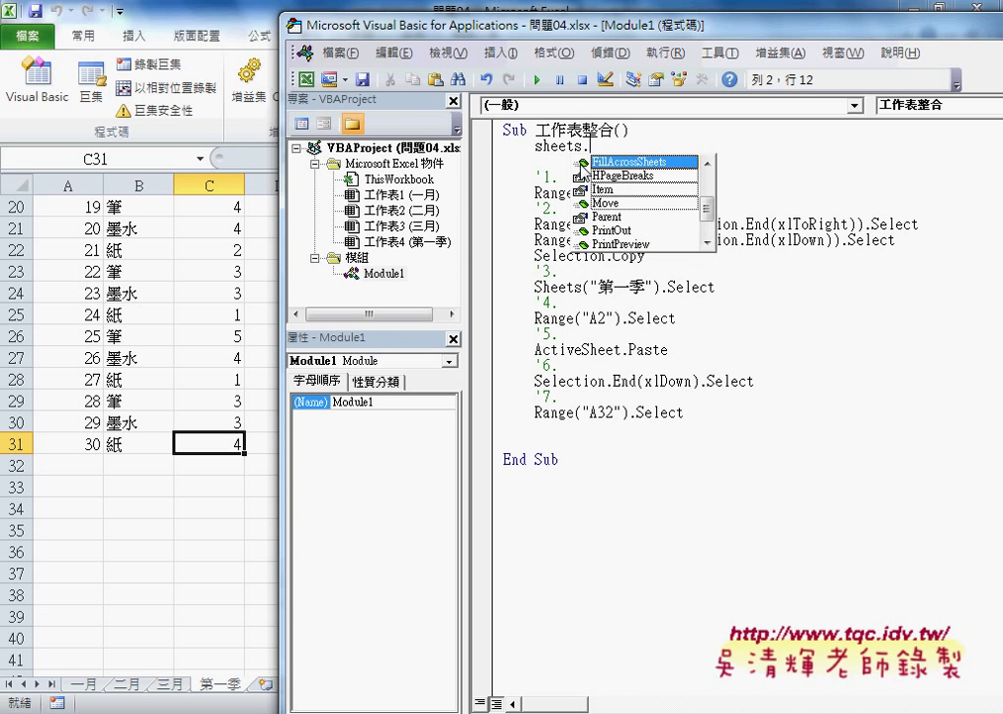
key(Up)
key(Up)
key(Up)
key(Up)
key(Up)
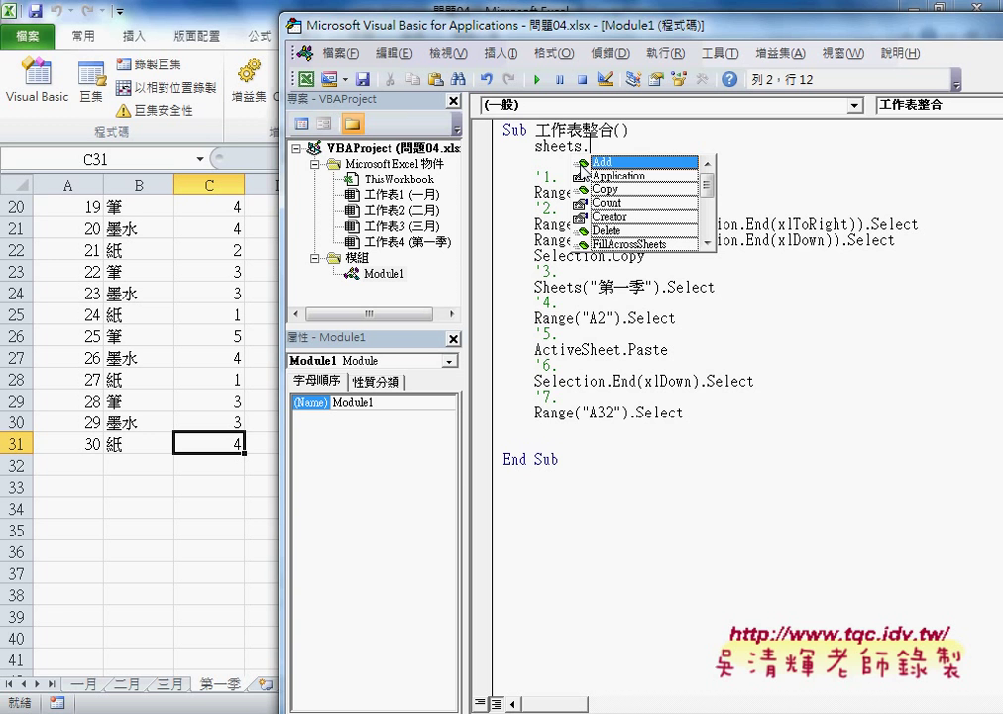
key(Down)
key(Down)
key(Down)
key(Down)
key(Down)
key(Down)
key(Down)
key(Down)
key(Down)
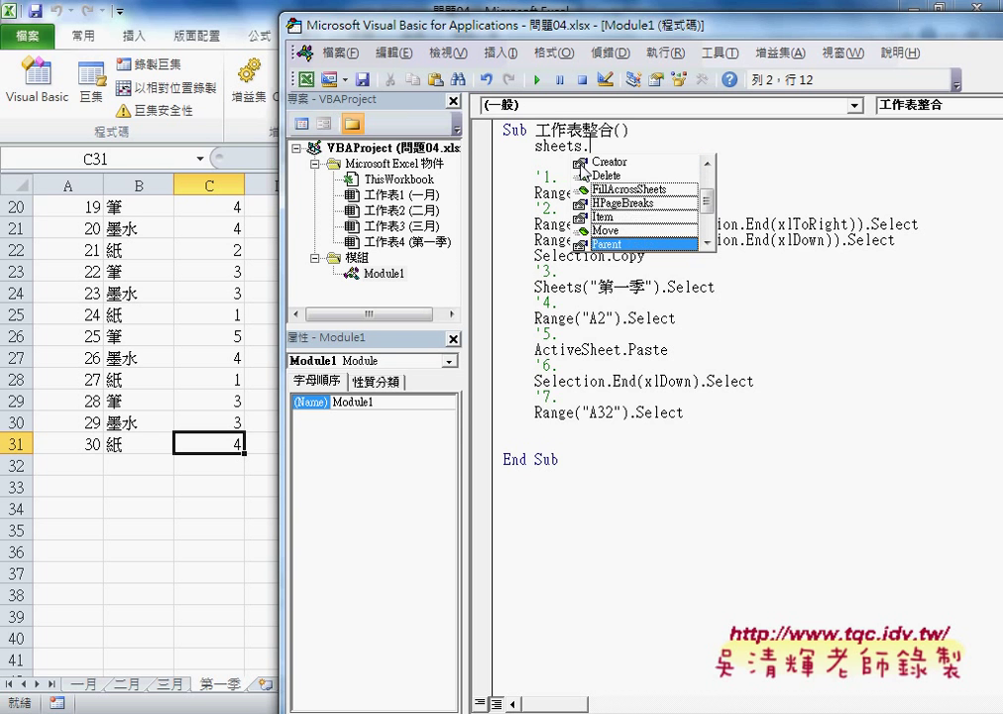
key(Down)
key(Down)
key(Down)
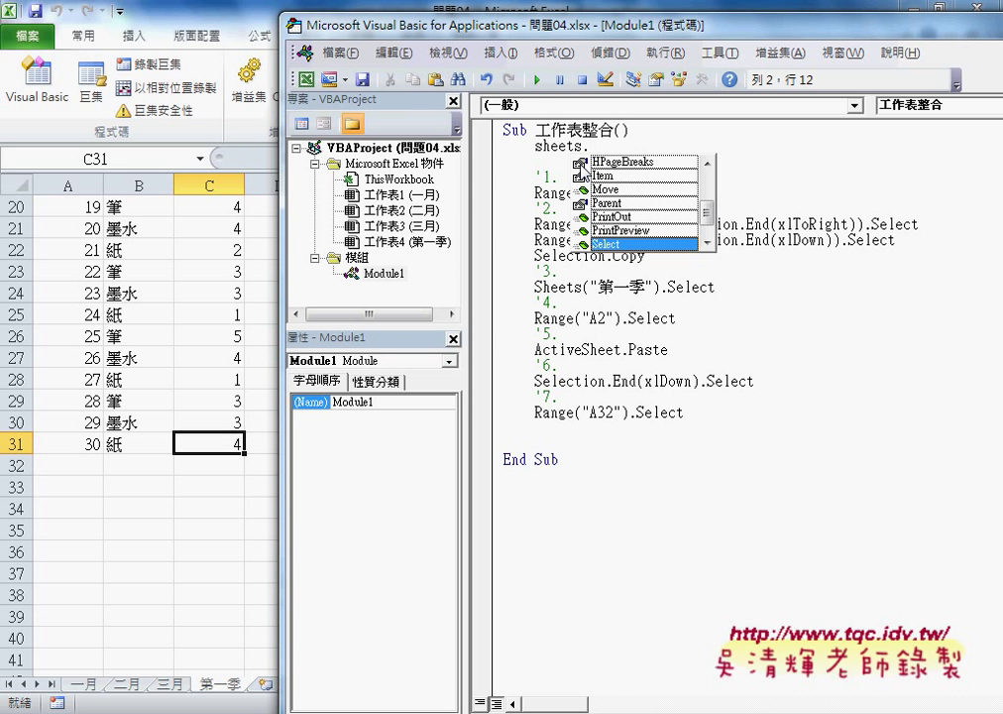
key(Escape)
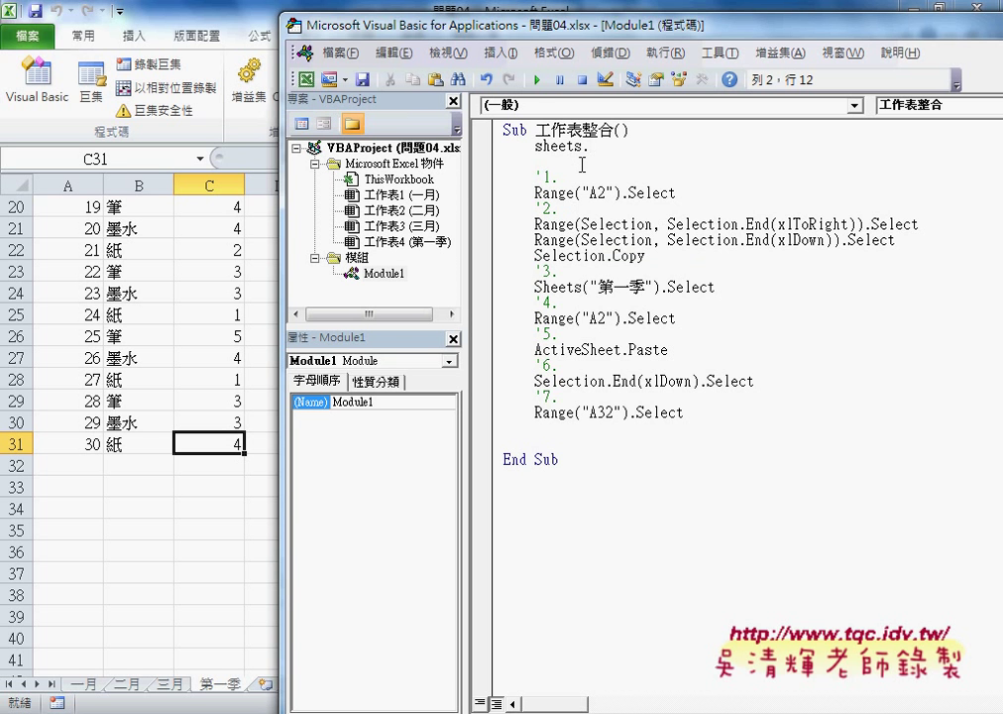
Restore Sheets("第一季").Select on line 2 and add Range("A2").Select beneath it.
key(ctrl+z)
key(ctrl+z)
key(ctrl+z)
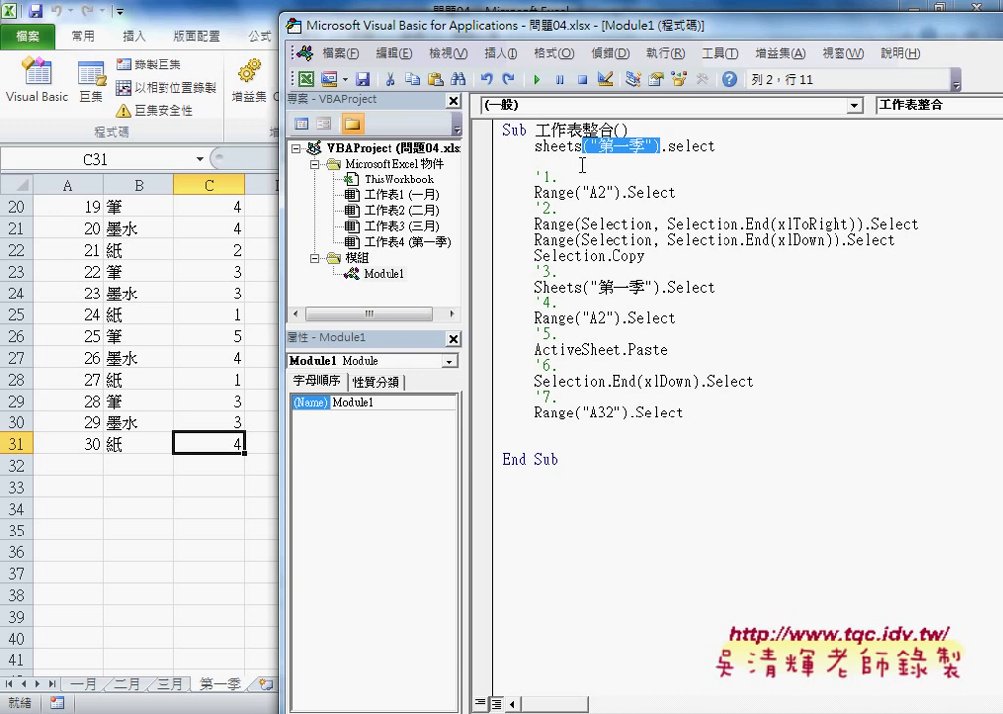
key(End)
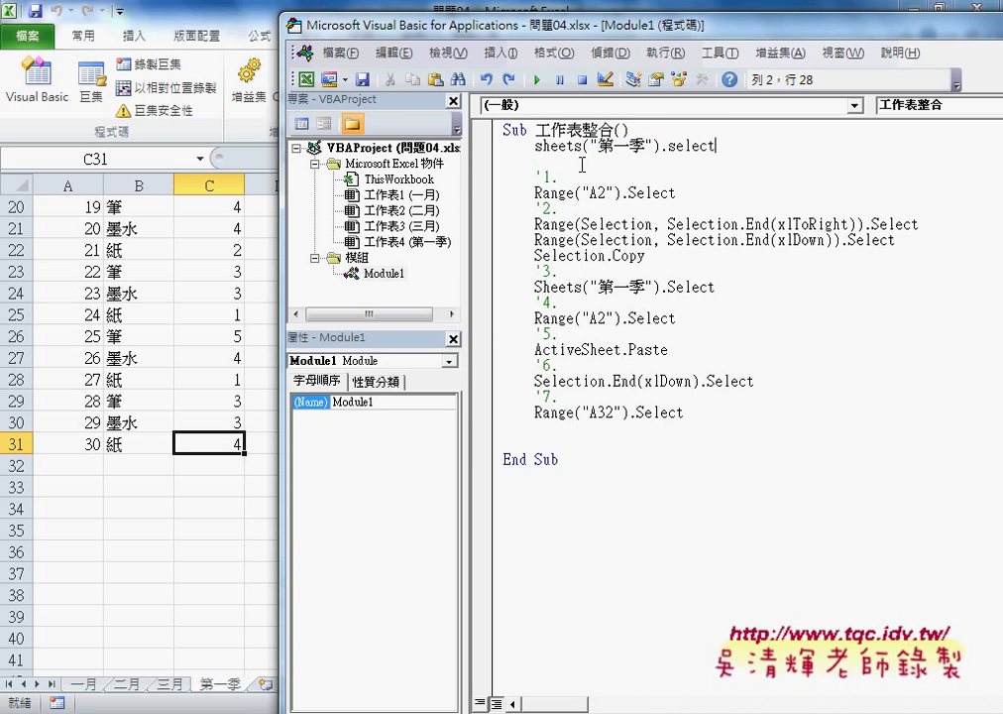
key(Return)
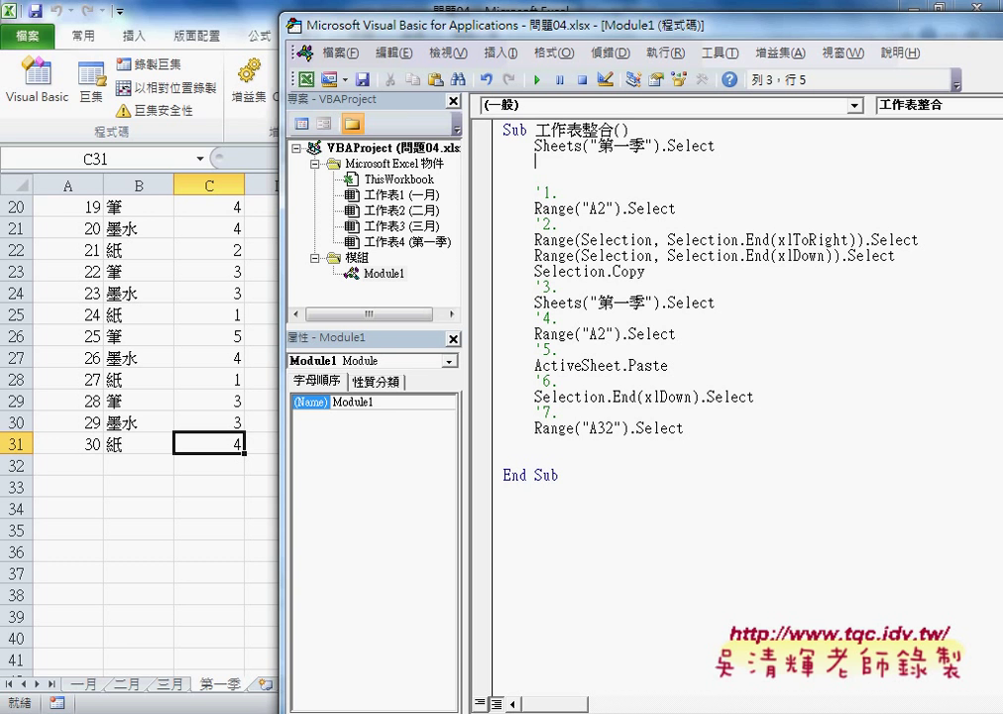
text(r)
text(ange)
text((")
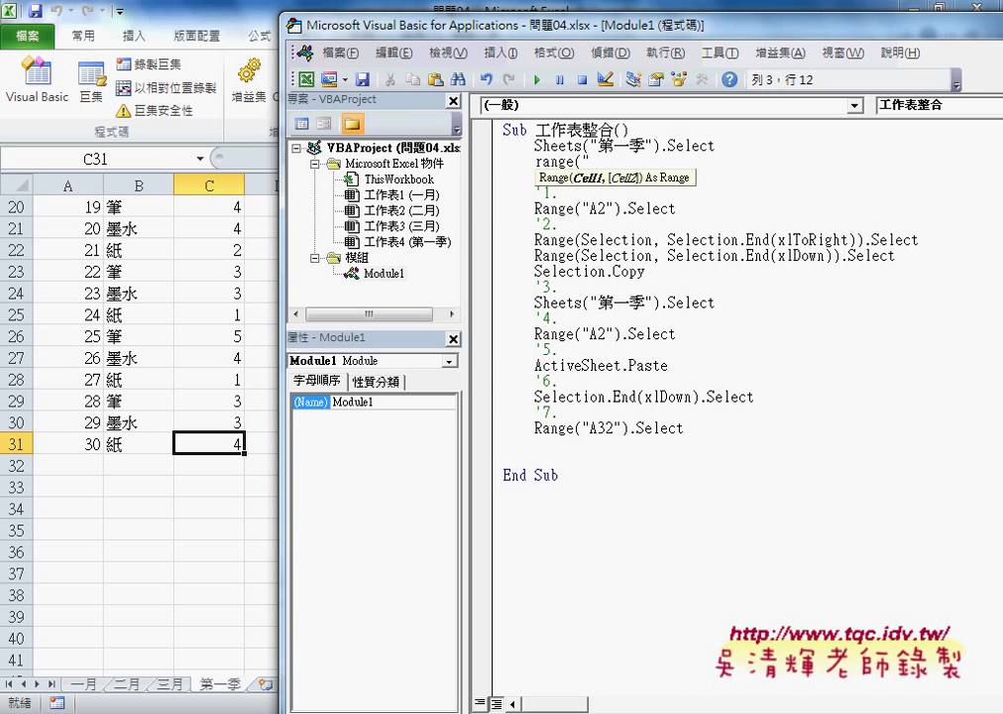
text(A2)
text("))
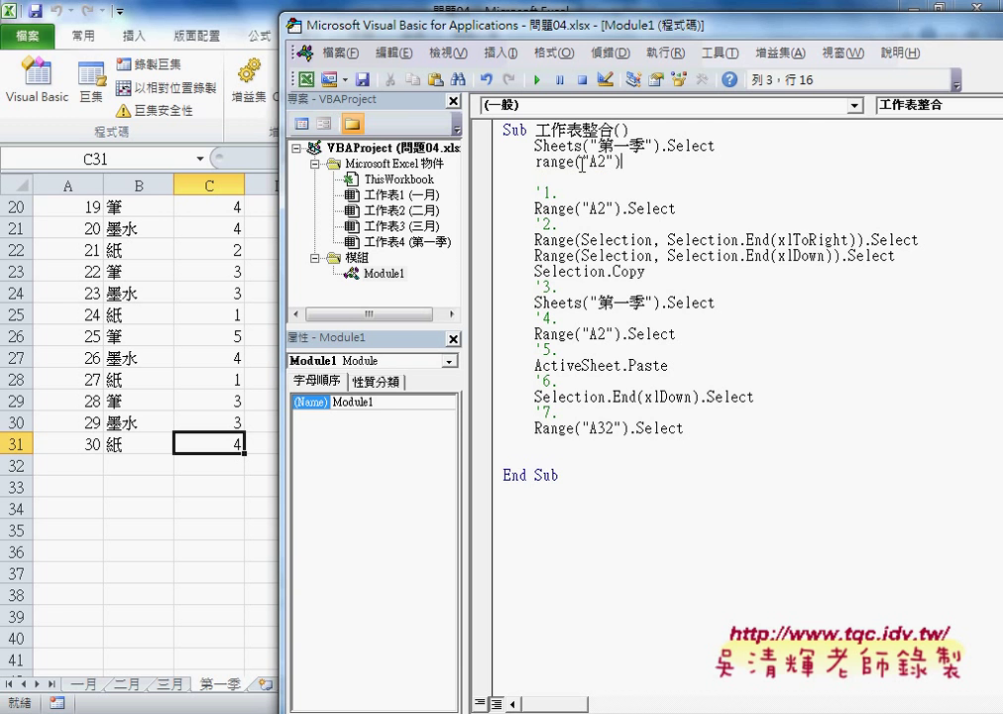
text(.se)
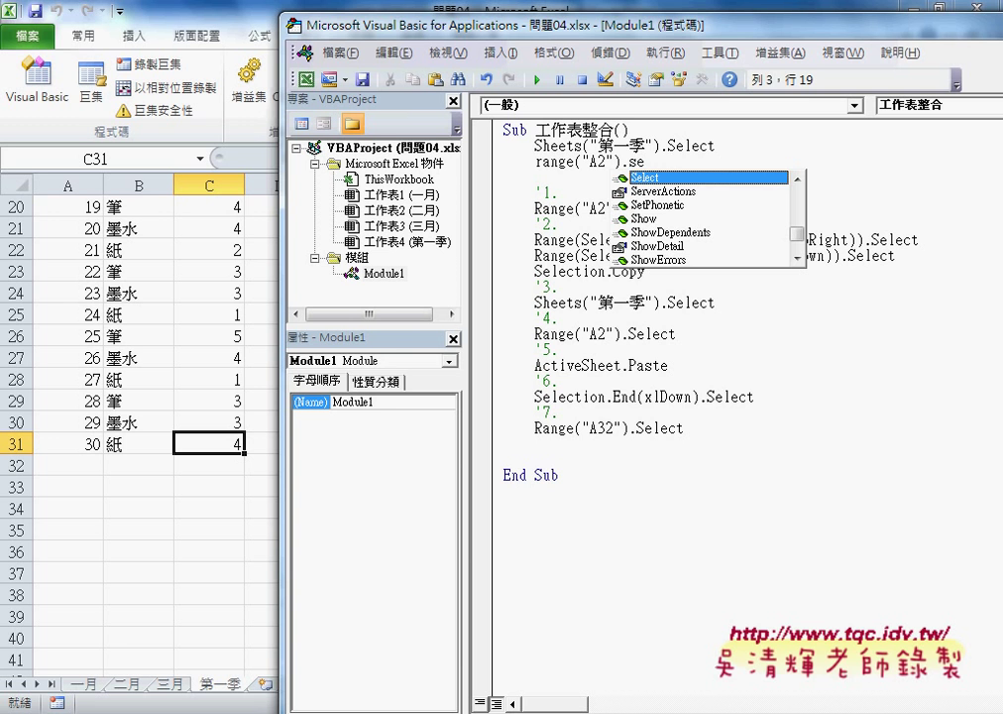
key(Down)
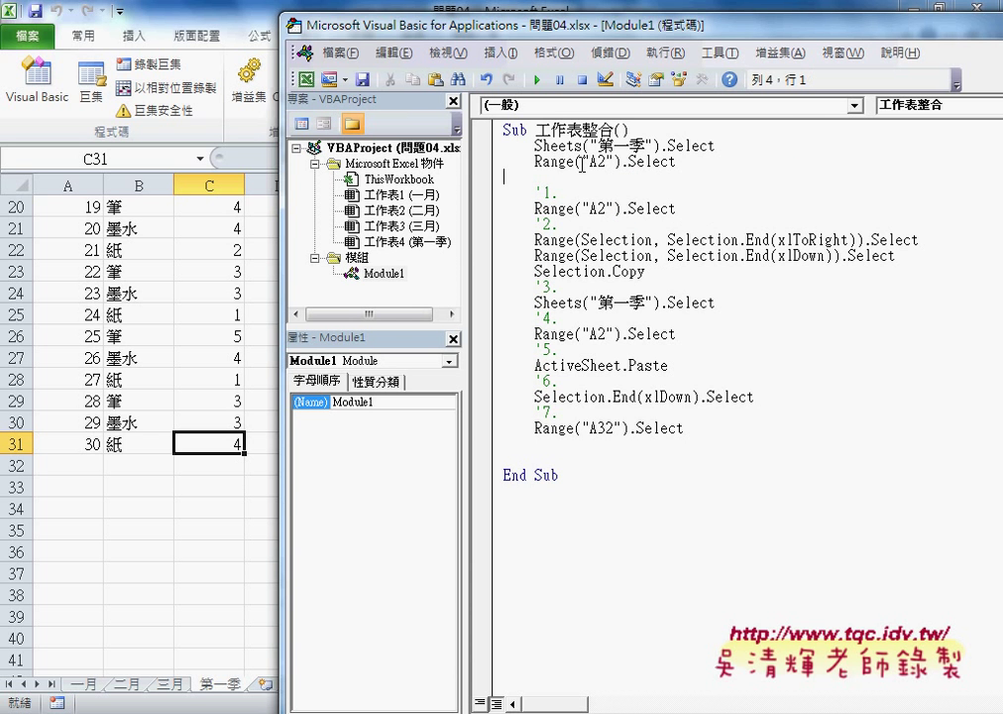
key(Up)
Insert blank lines after the Sheets("第一季") and Range("A2") selection lines.
drag(678, 162, 509, 158)
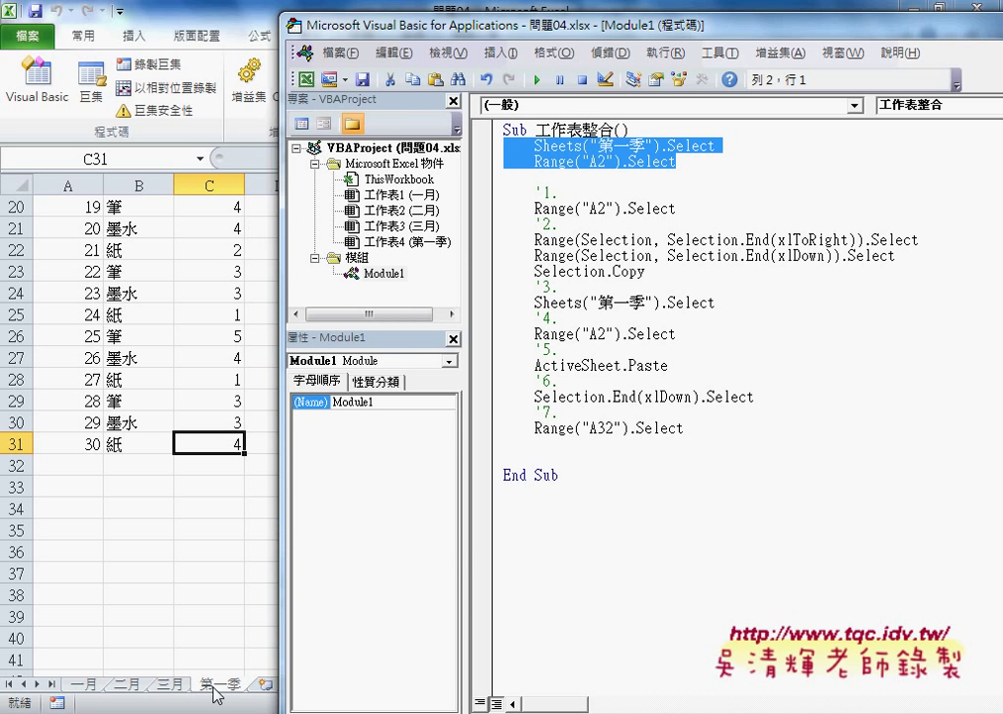
click(585, 180)
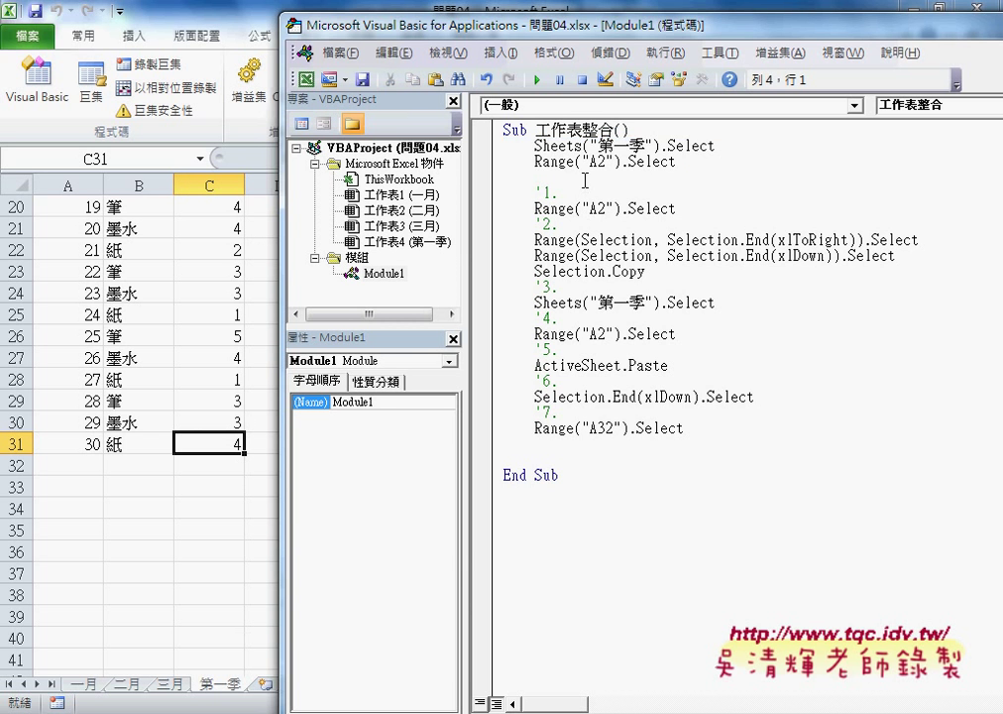
key(Return)
key(Return)
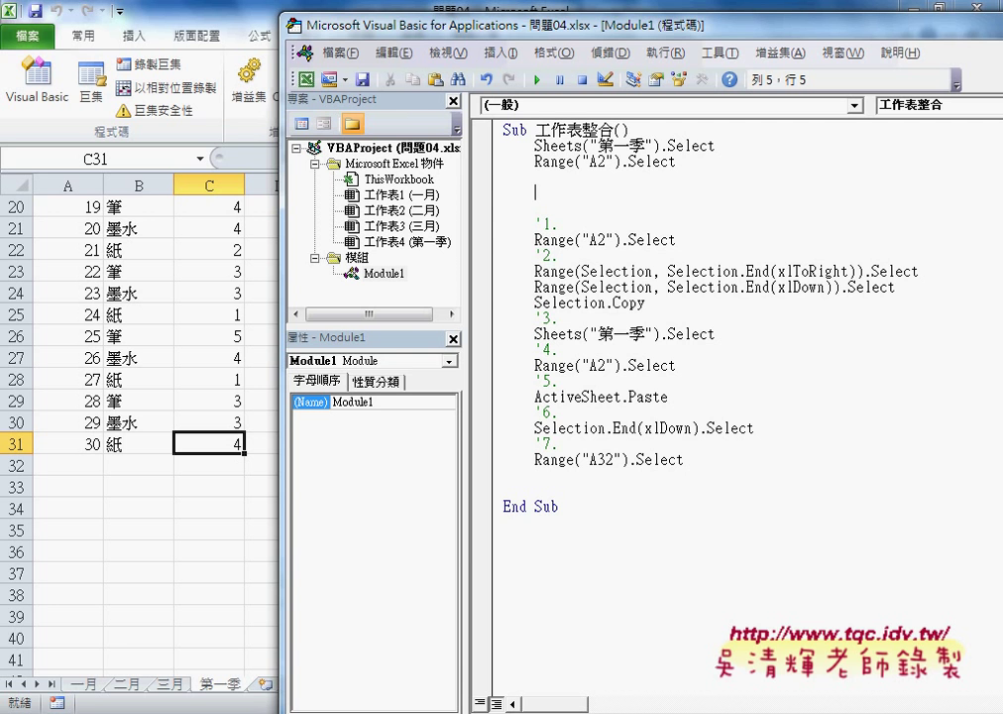
Write For i = 1 To Sheets.Count - 1 with a closing Next and an indented empty body line.
text(f)
text(or )
text(i=)
text(1)
text( to)
text(sh)
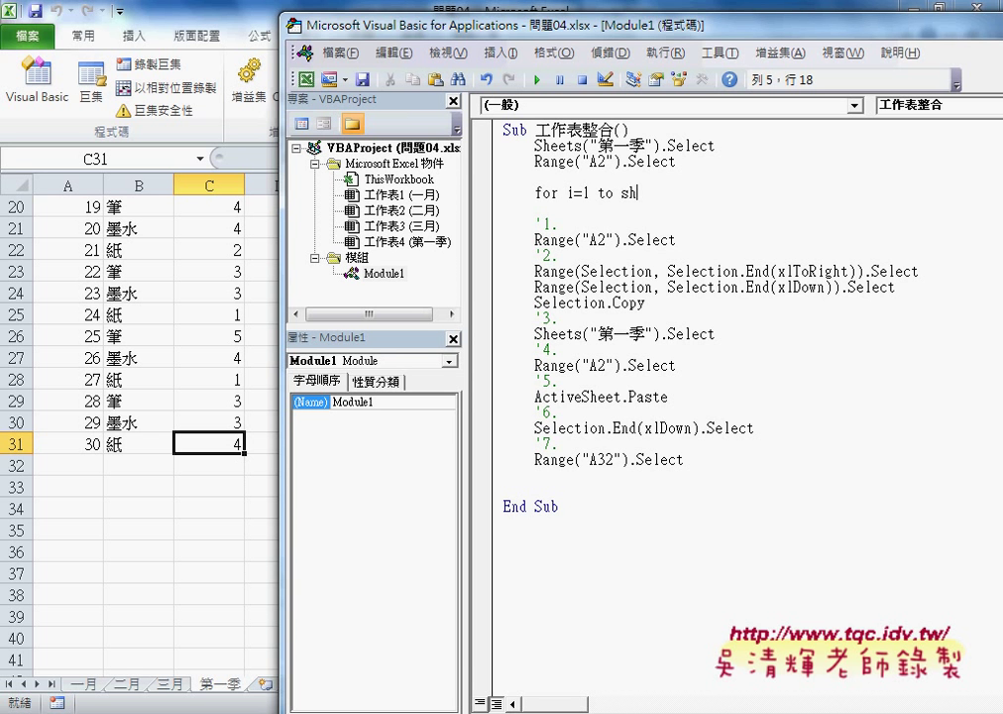
text(ett)
key(BackSpace)
key(BackSpace)
text(et)
text(s.)
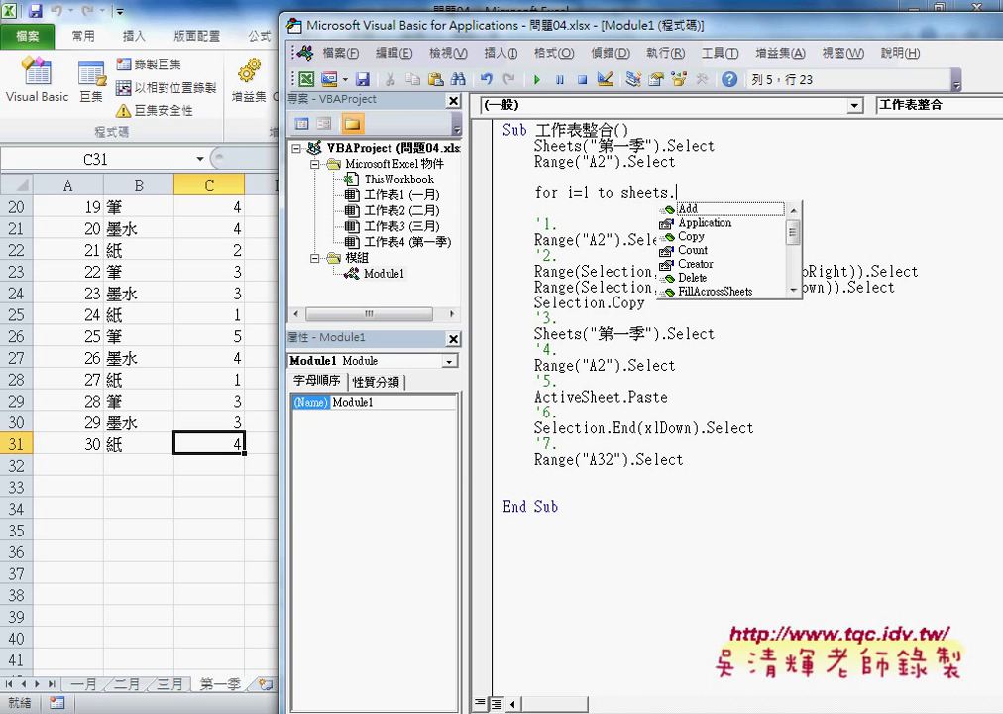
text(c)
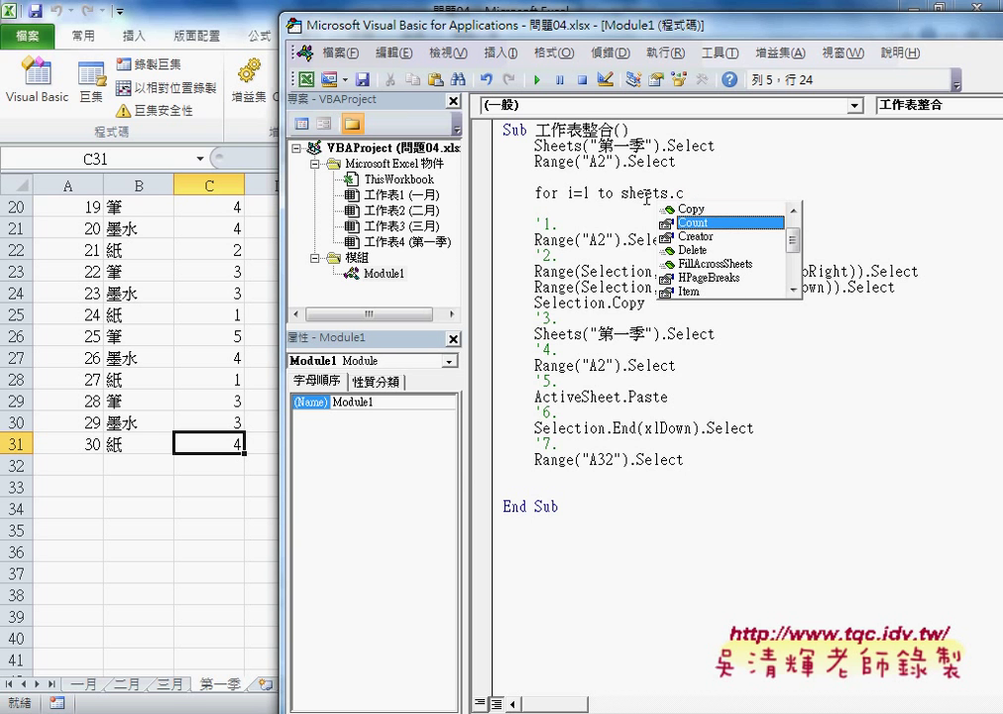
key(space)
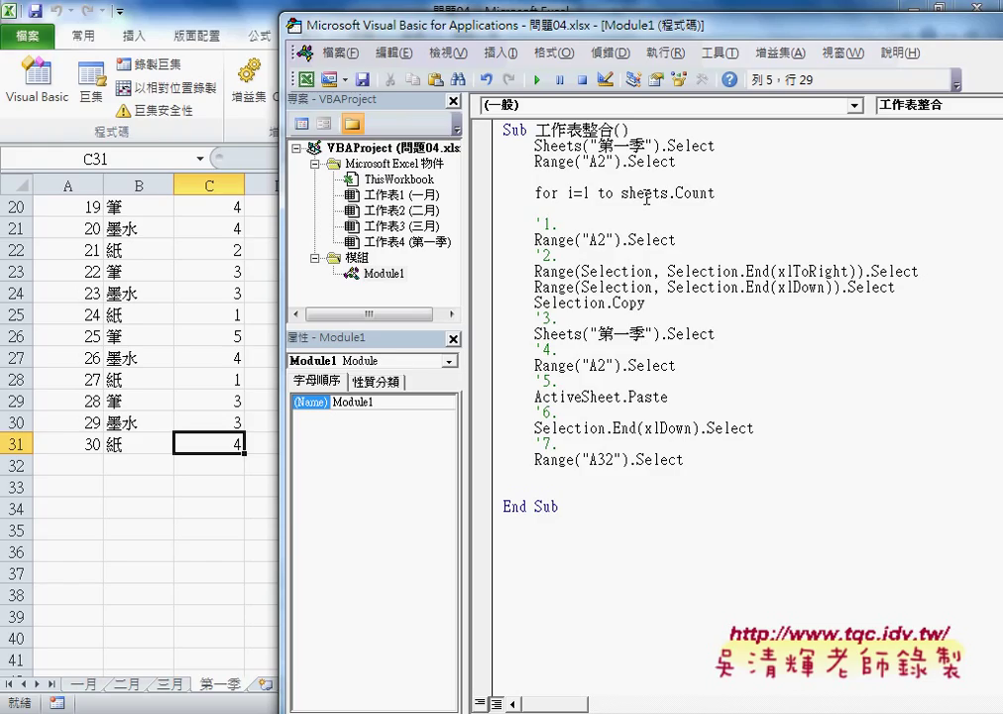
text(-)
text(1)
key(Return)
key(Return)
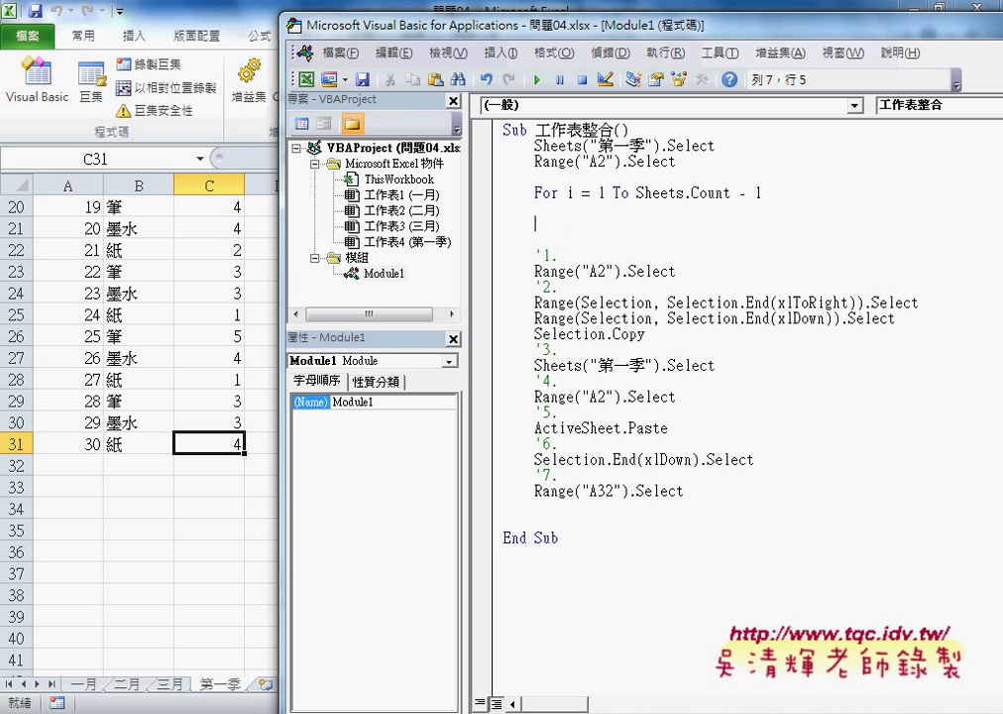
text(next)
key(Up)
key(Tab)
double_click(600, 193)
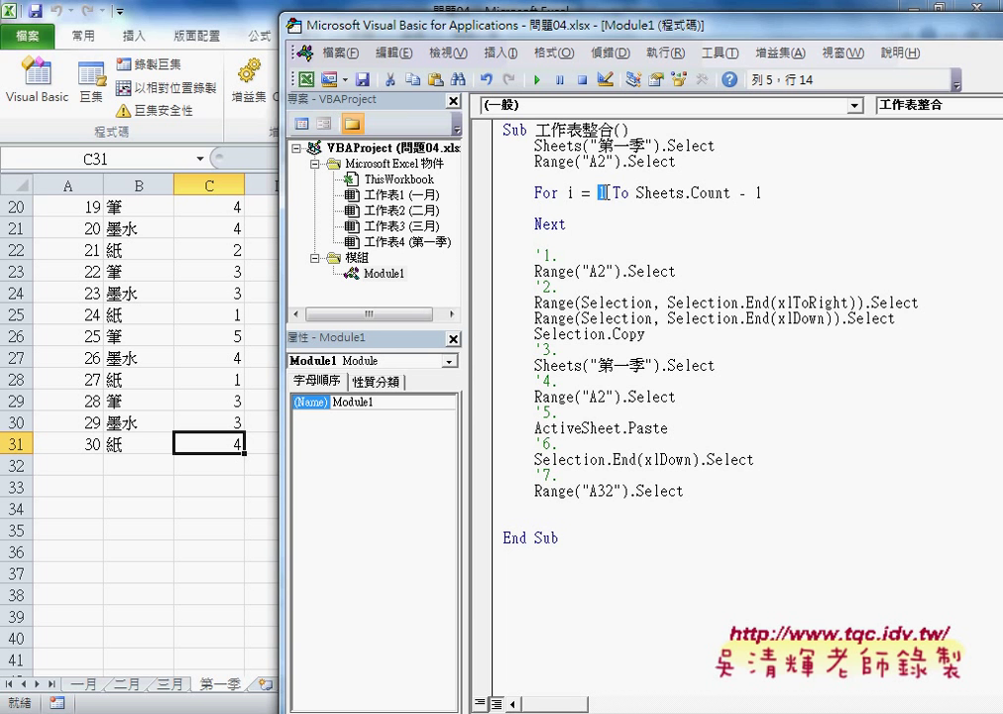
drag(636, 192, 763, 193)
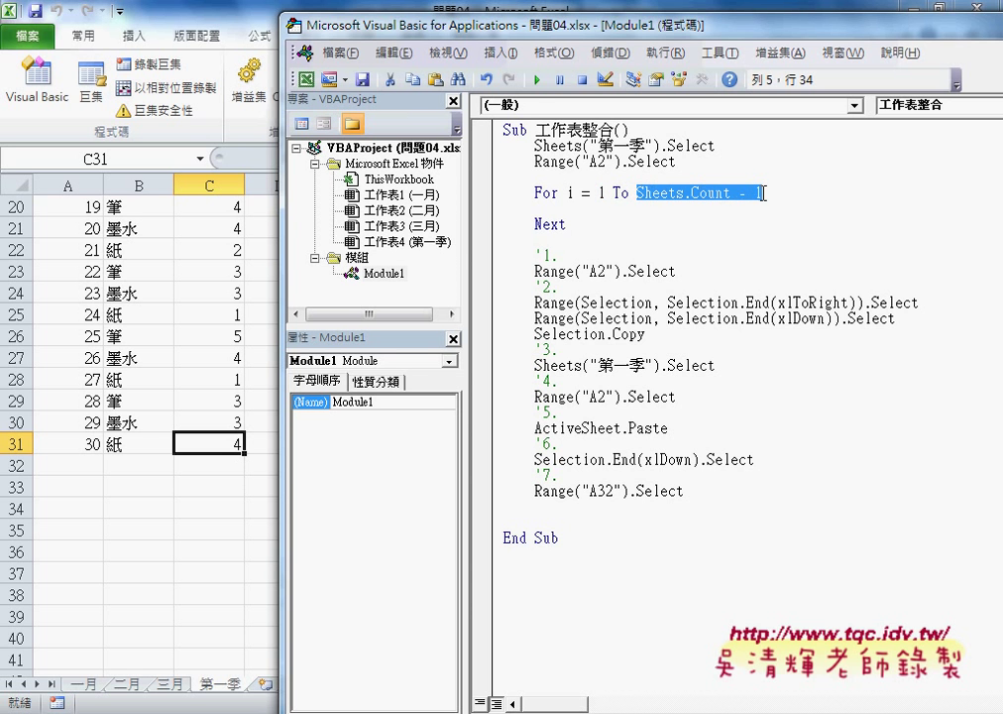
drag(598, 192, 737, 192)
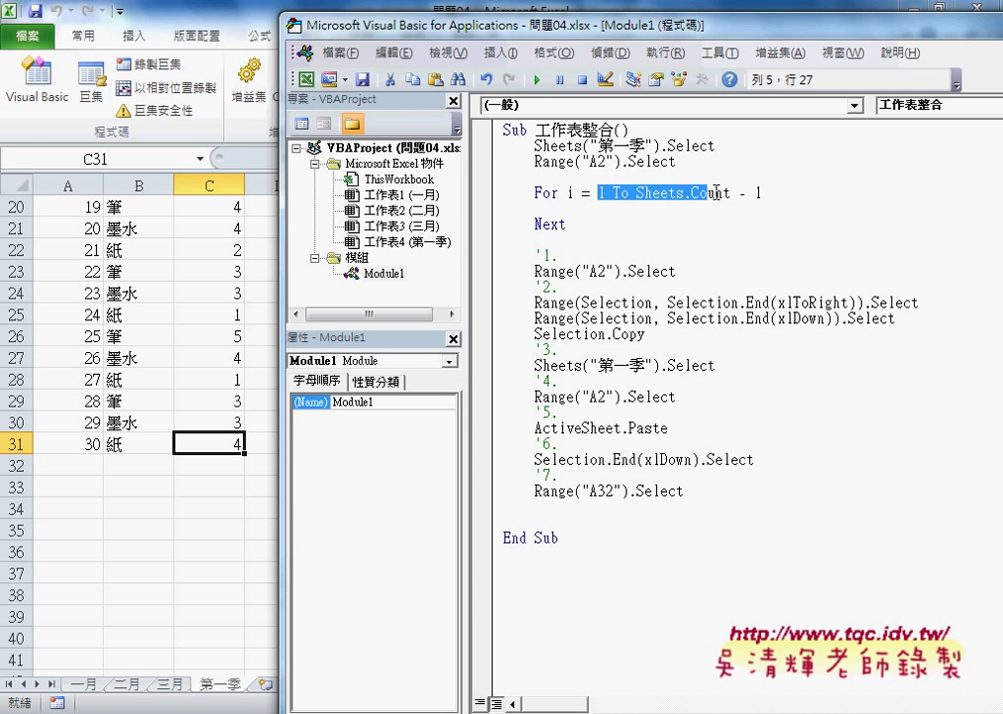
drag(684, 491, 477, 254)
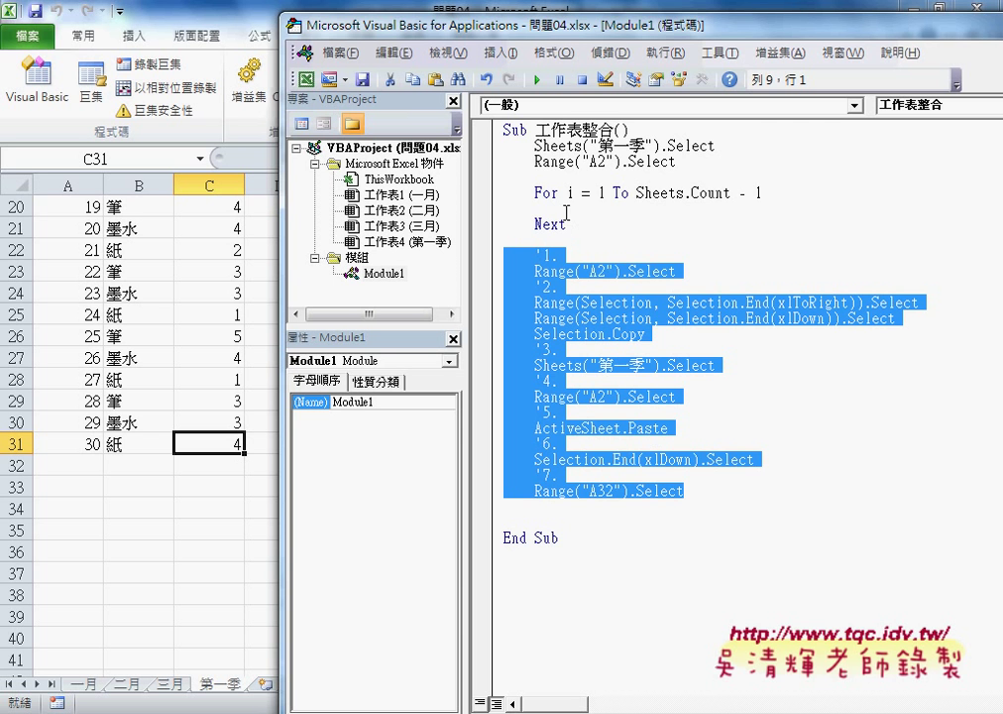
click(634, 210)
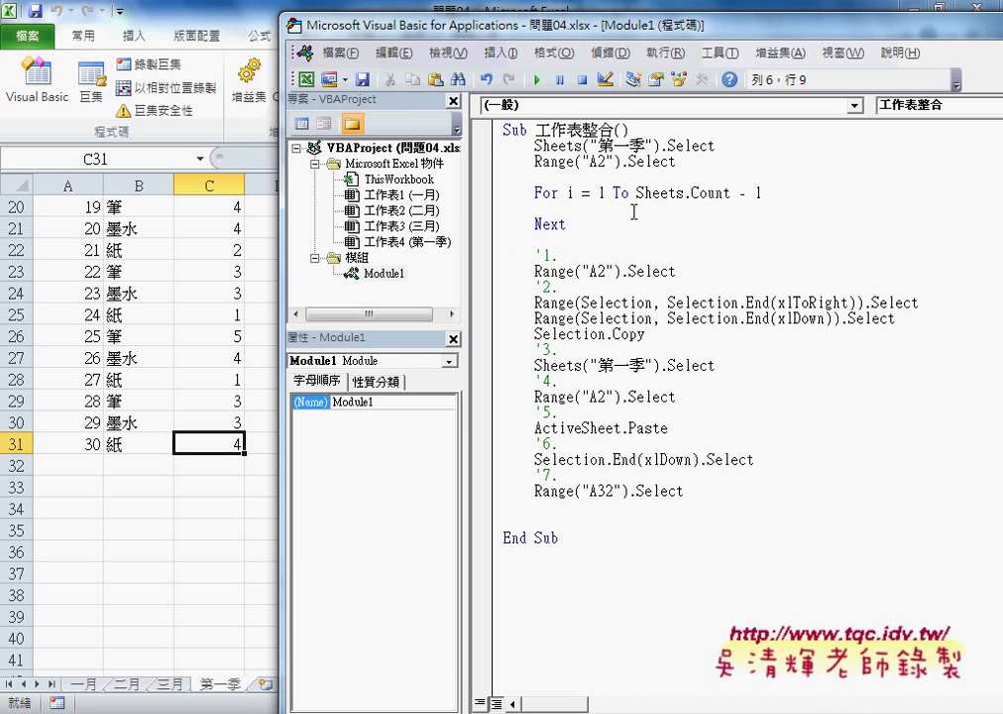
Enter Sheets(i).Select as the first loop statement, followed by a blank line.
text(s)
text(heets)
text((i)
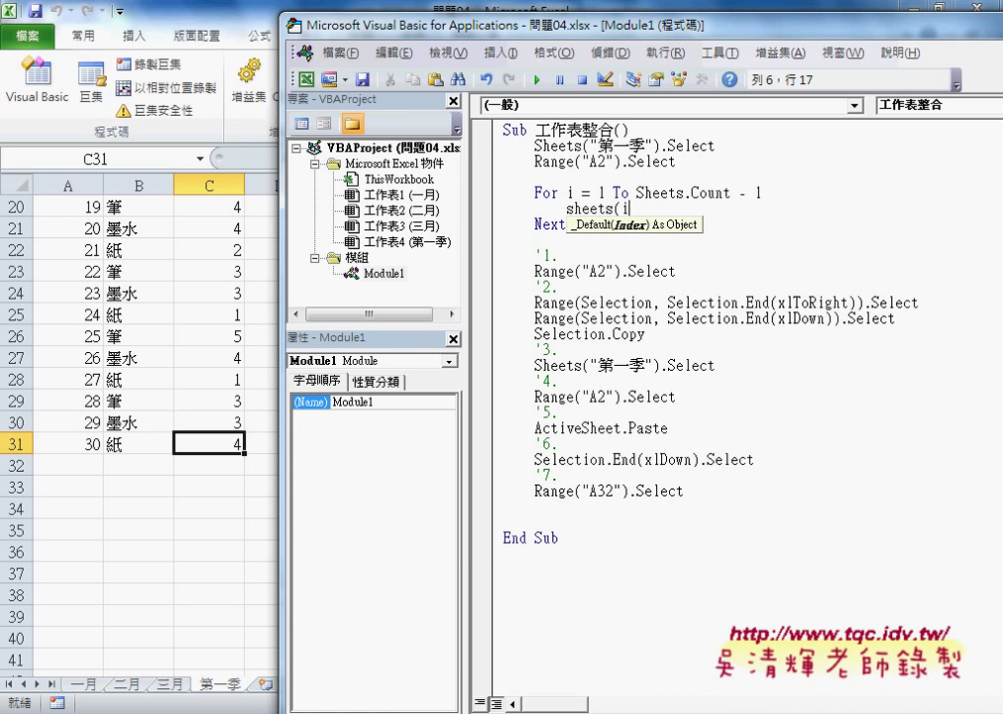
text().)
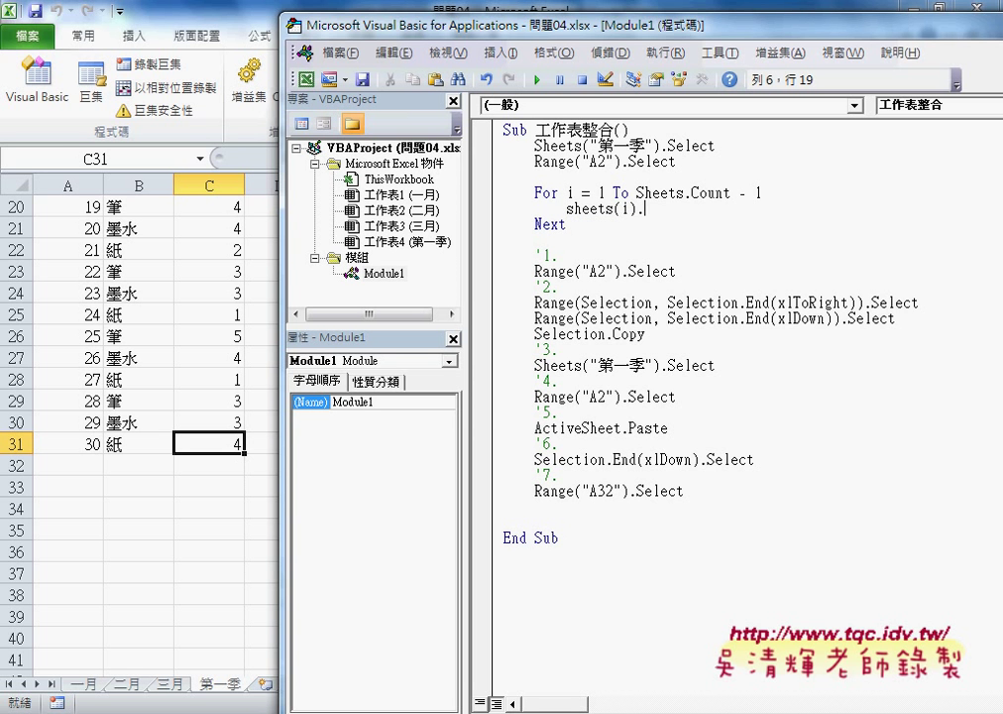
text(se)
text(lect)
key(Down)
click(732, 210)
key(Return)
key(Return)
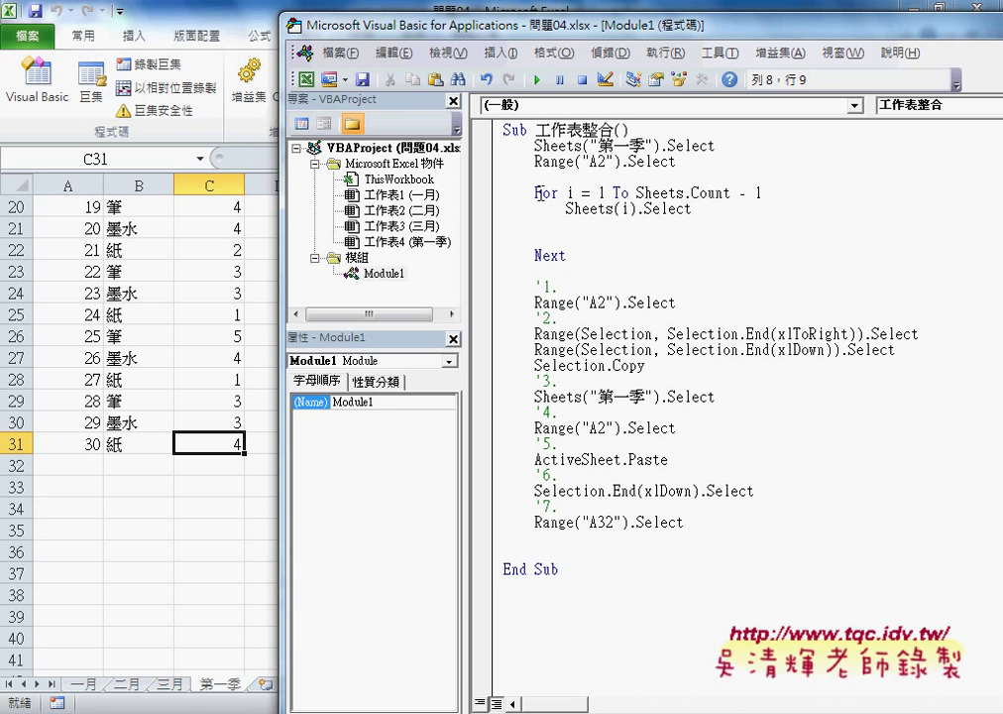
Highlight the For header, its starting value 1 and the Sheets(i).Select line for review.
click(697, 208)
drag(697, 208, 496, 191)
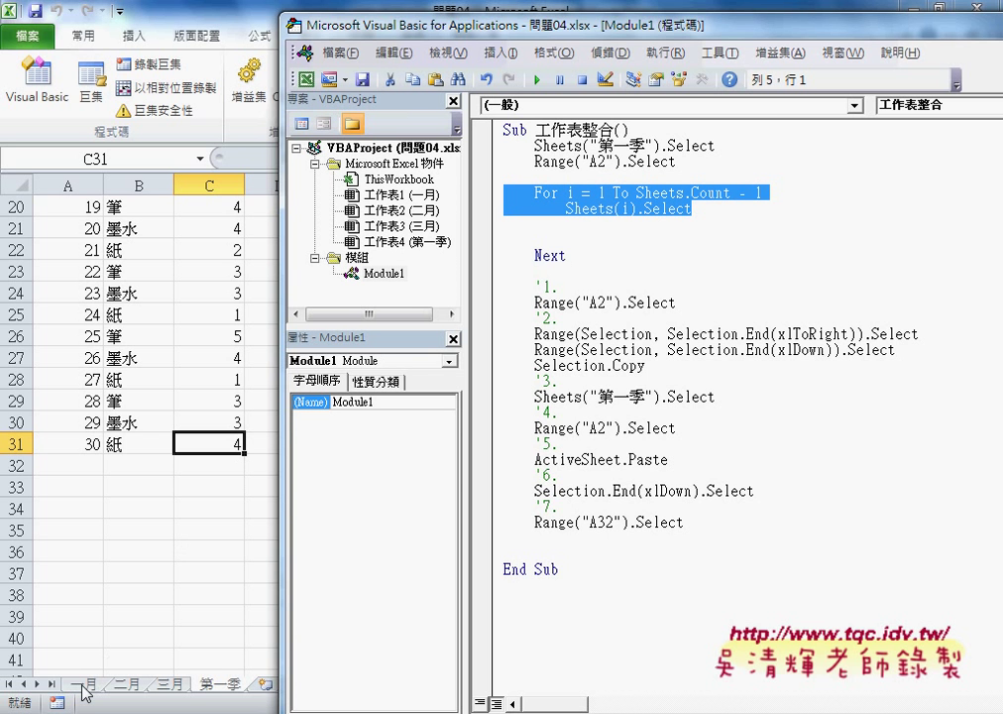
double_click(602, 192)
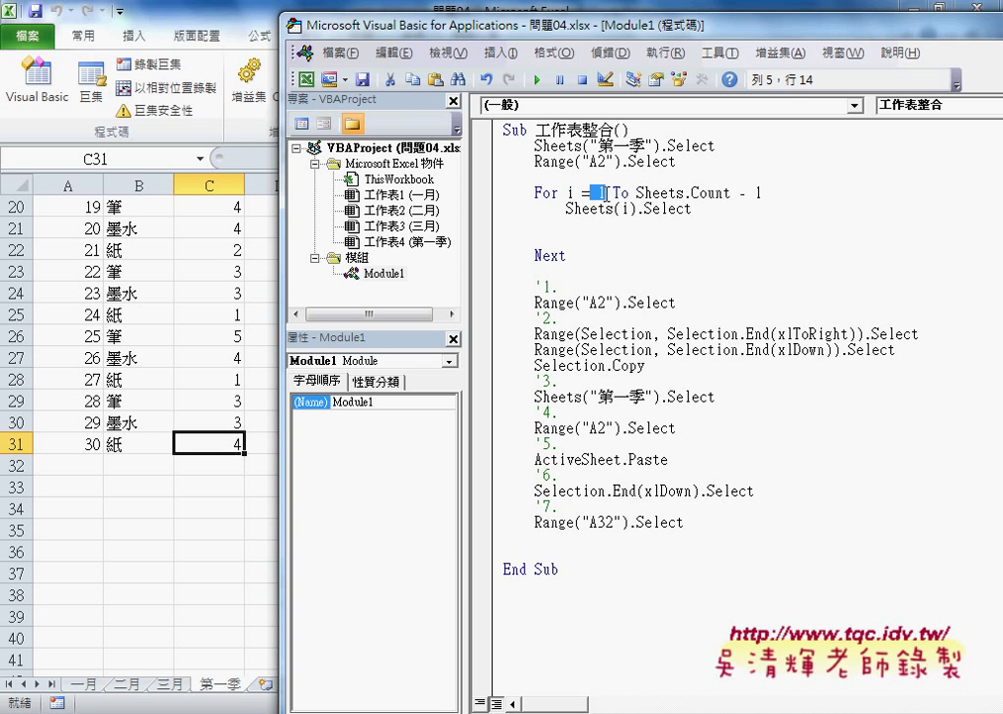
click(631, 208)
drag(566, 208, 691, 209)
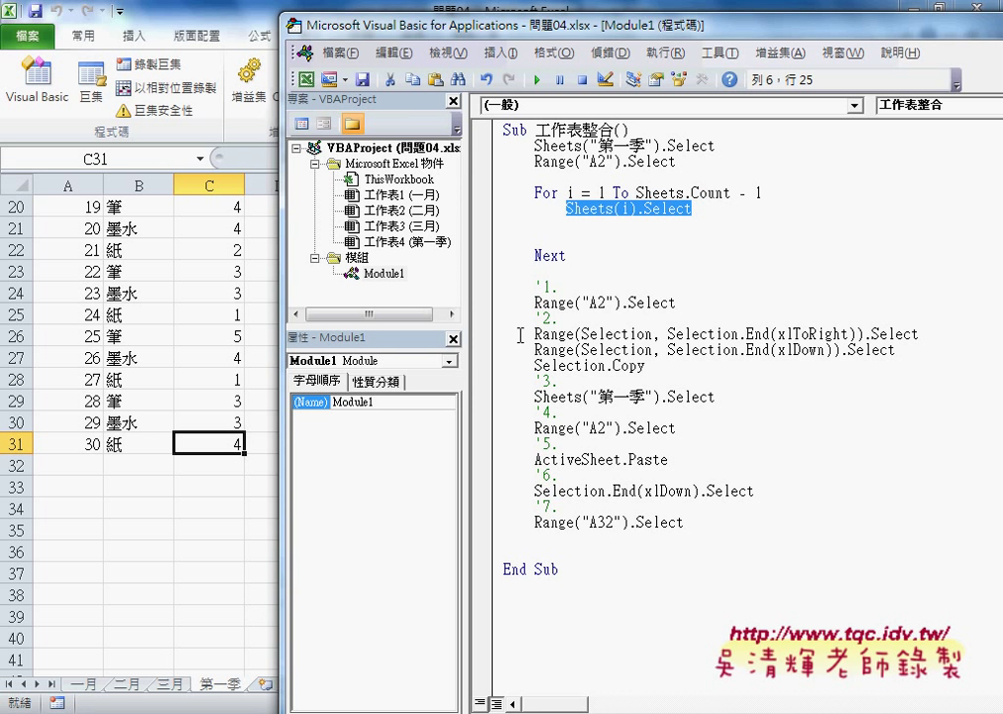
click(594, 222)
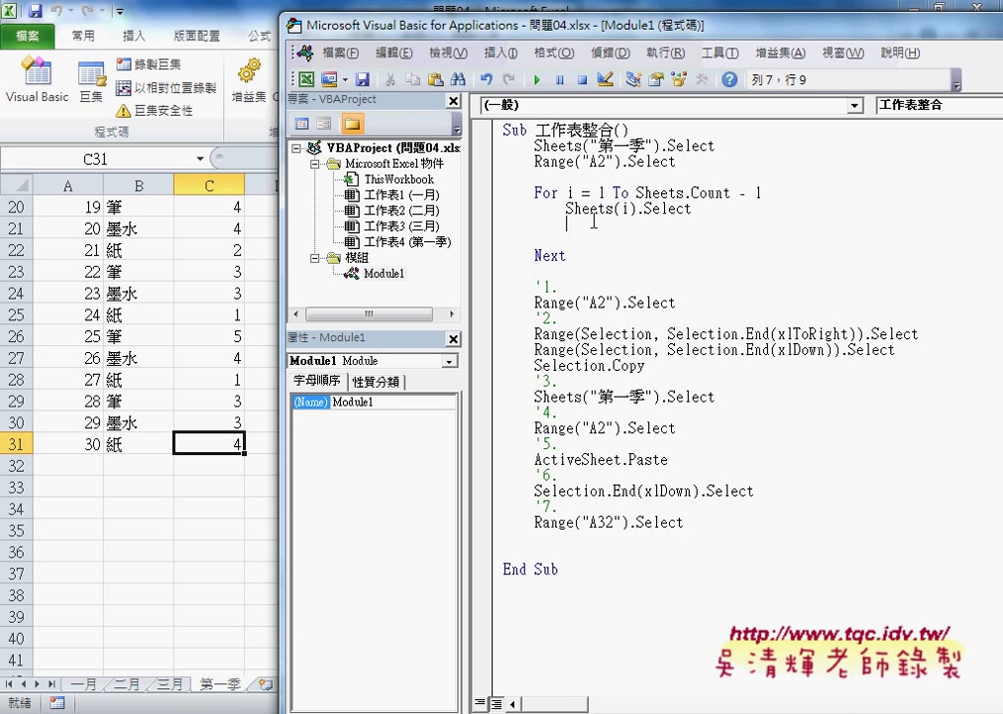
Move recorded steps '1 to '7 into the loop above Next and indent them.
mouse_move(739, 525)
mouse_down()
mouse_move(649, 509)
mouse_move(497, 226)
mouse_up()
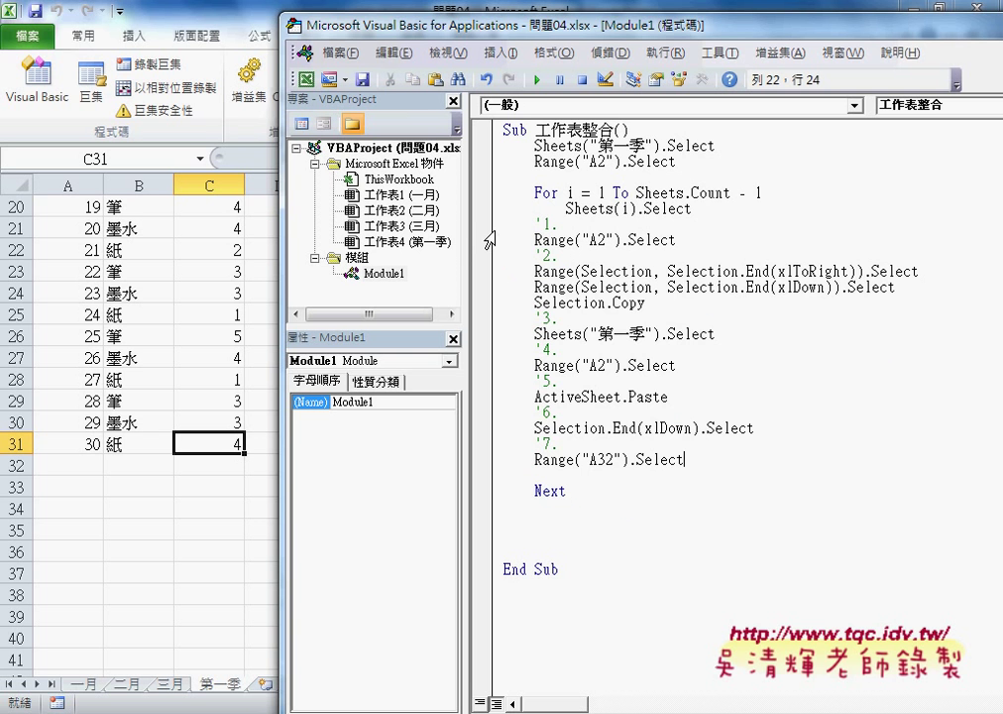
mouse_move(707, 459)
mouse_down()
mouse_move(535, 396)
mouse_move(492, 235)
mouse_up()
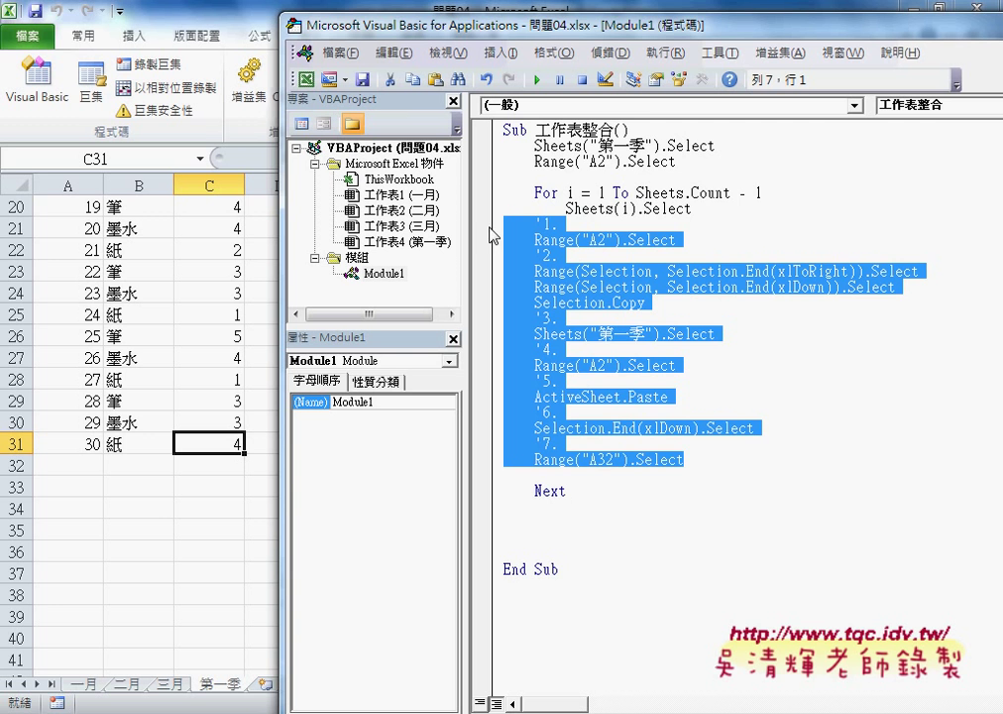
key(Tab)
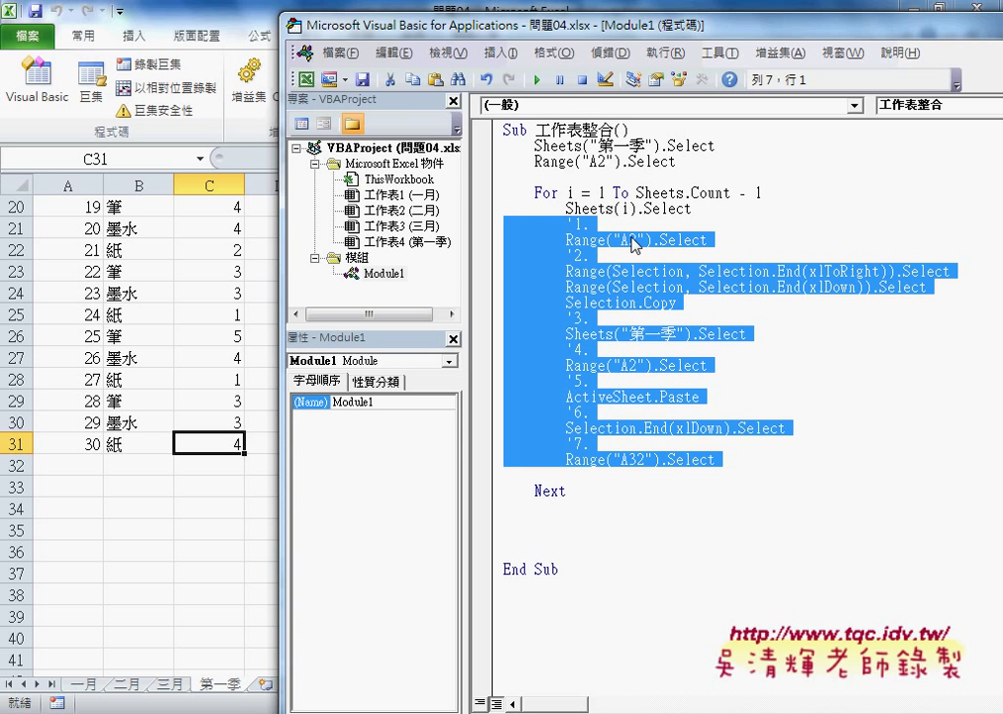
Highlight Sheets(i).Select, then select Range("A32").Select for replacement.
click(605, 208)
drag(684, 208, 566, 209)
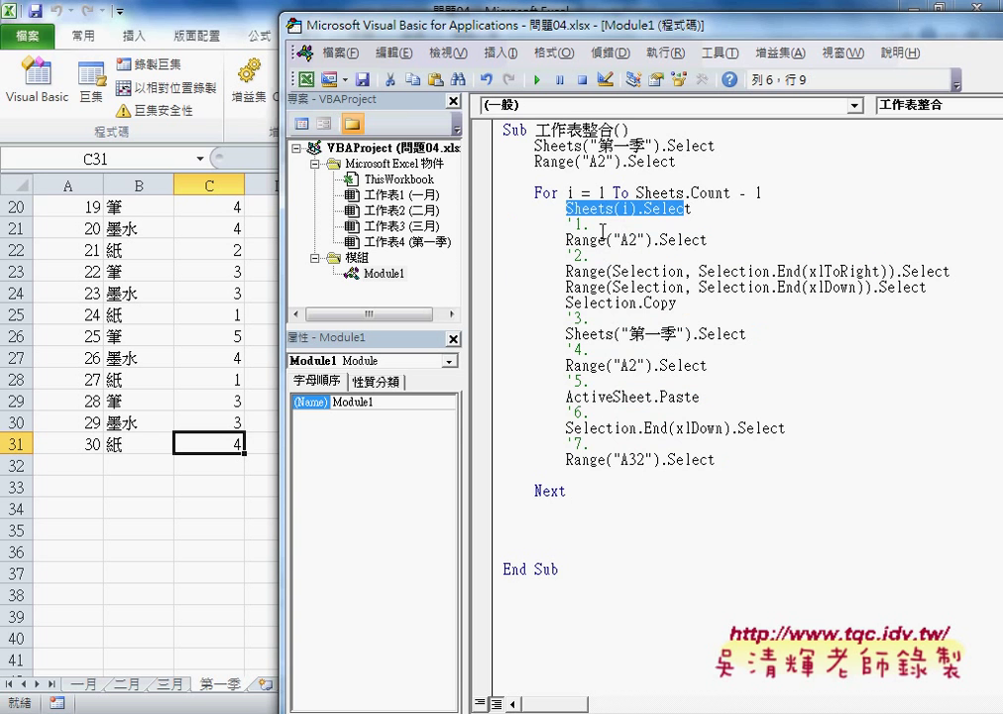
mouse_move(591, 445)
mouse_down()
mouse_move(574, 445)
mouse_move(733, 461)
mouse_up()
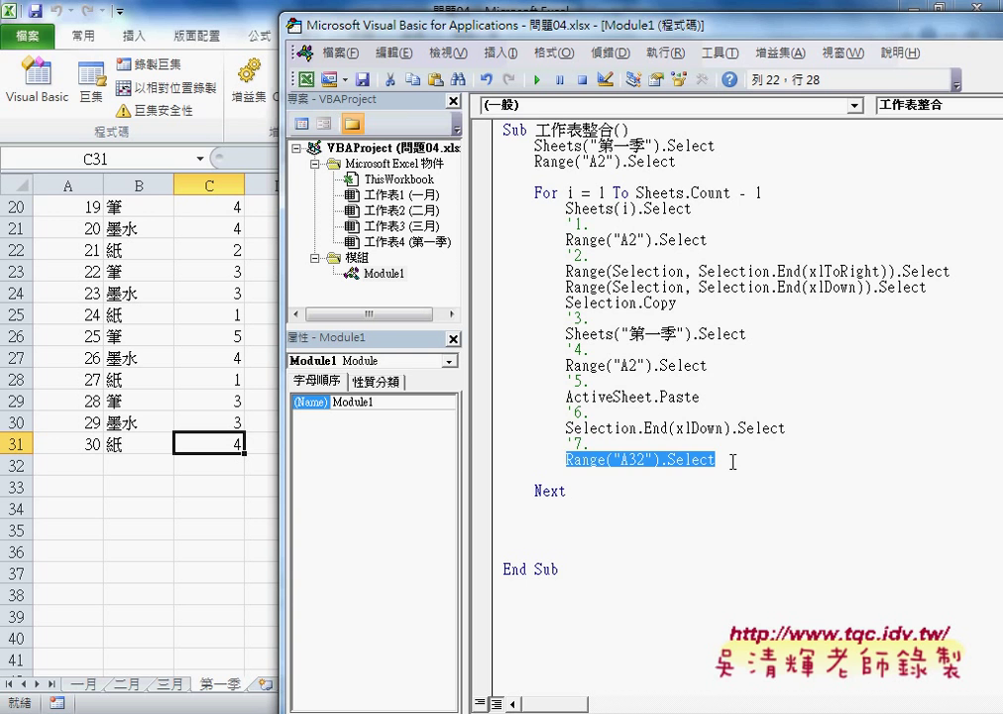
Change step 7's Range("A32").Select to ActiveCell.Offset(1, 0).Select.
text(act)
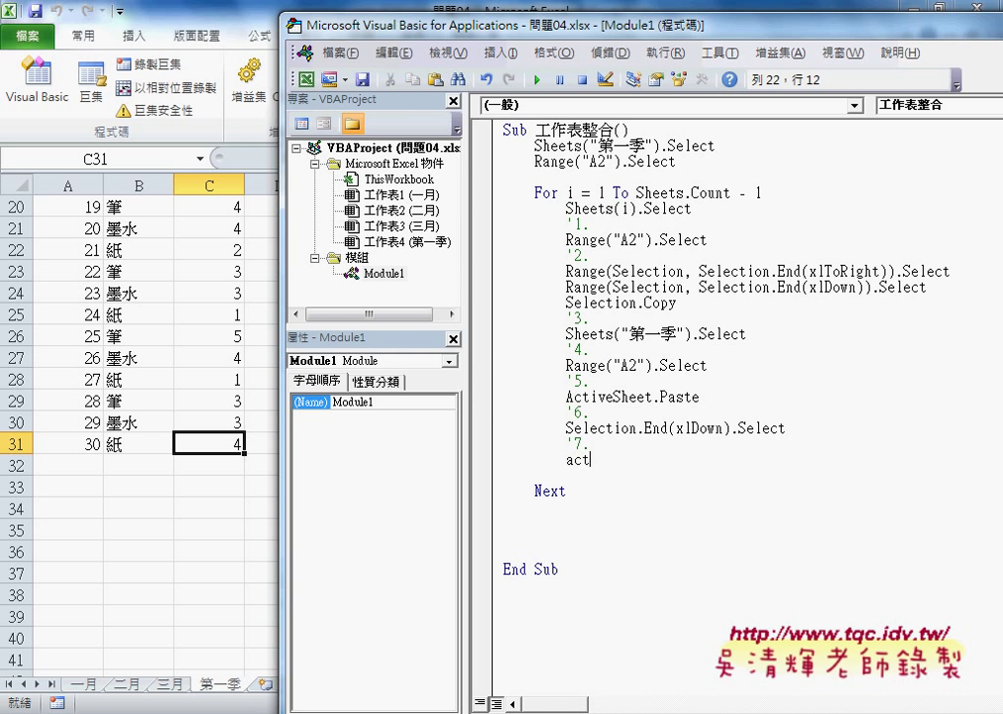
text(ivec)
text(ell)
text(.o)
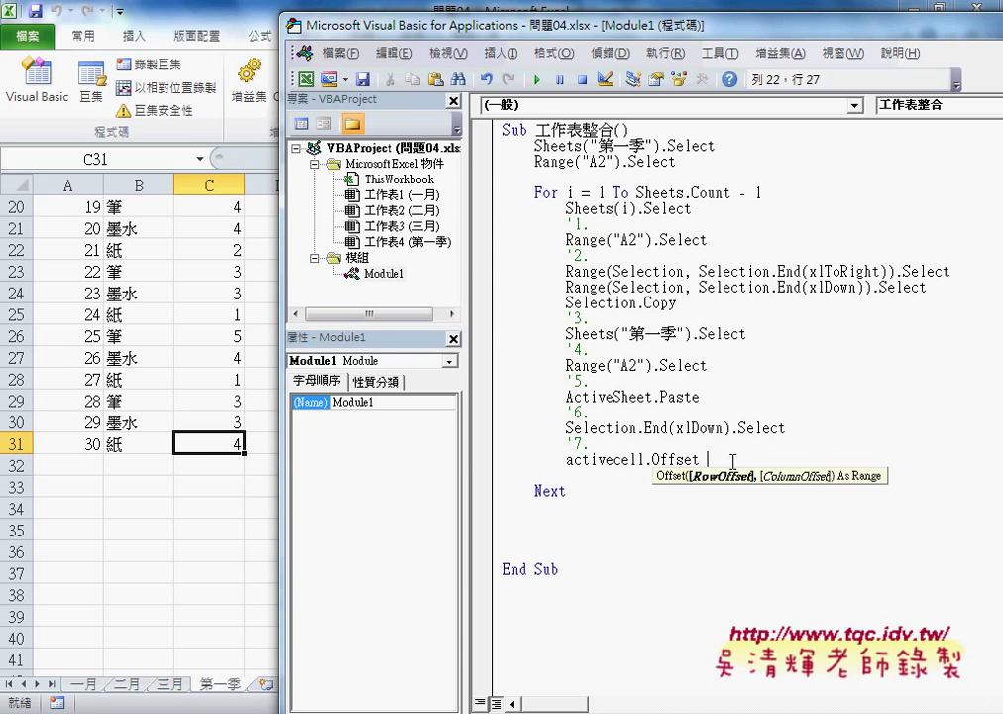
text( ()
text(1,0))
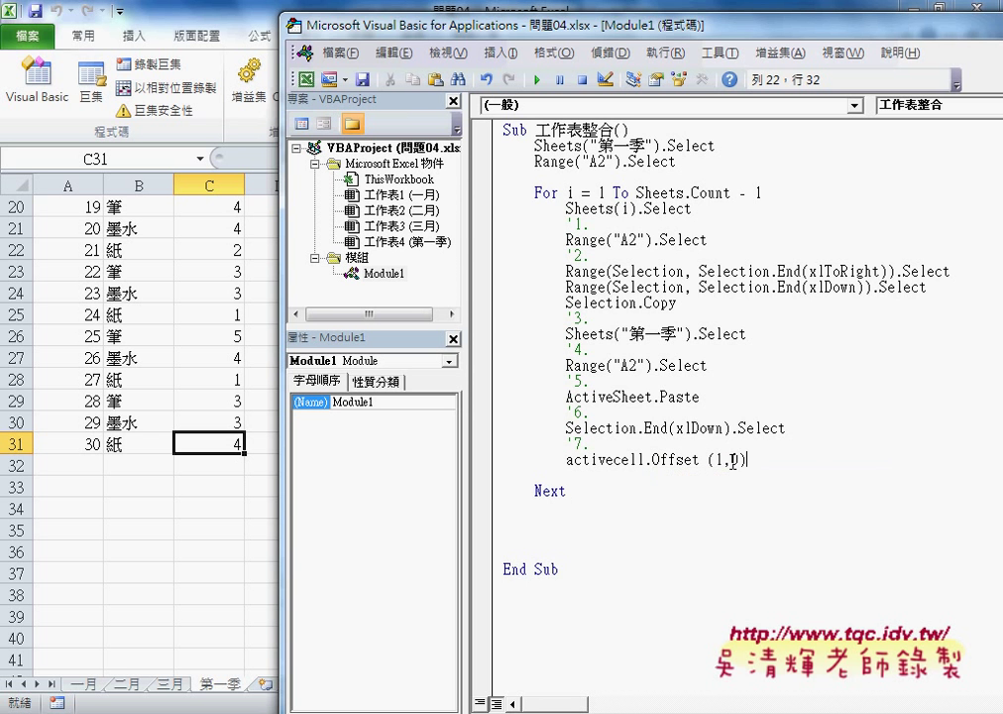
text(.se)
click(725, 562)
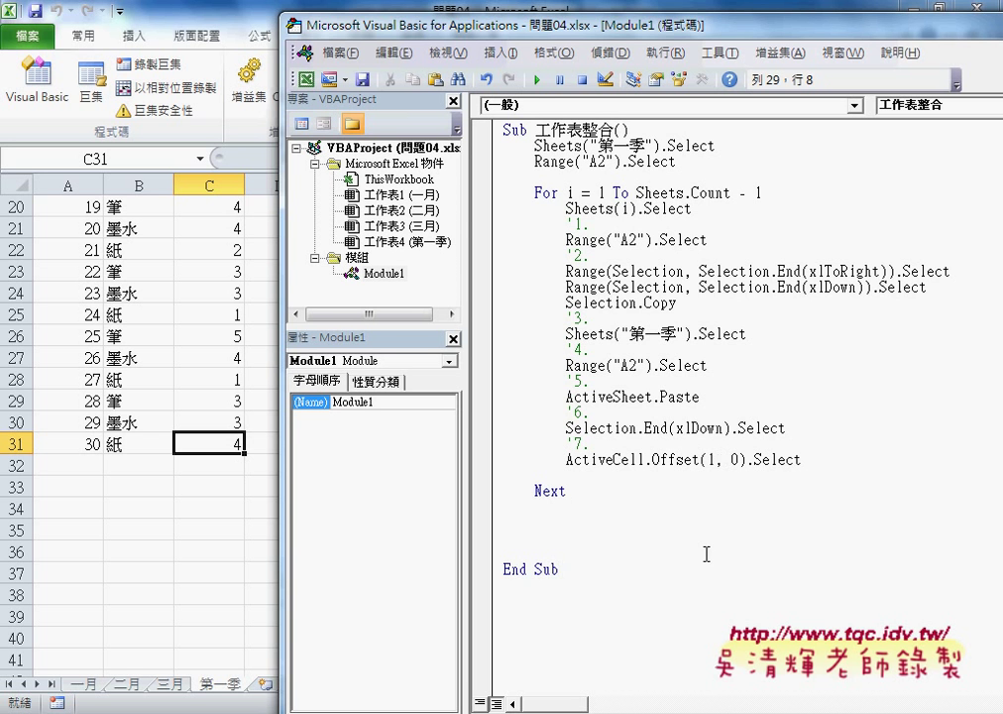
Delete the blank lines between Next and End Sub.
key(Up)
key(Up)
key(Up)
key(shift+Down)
key(shift+Down)
key(shift+Down)
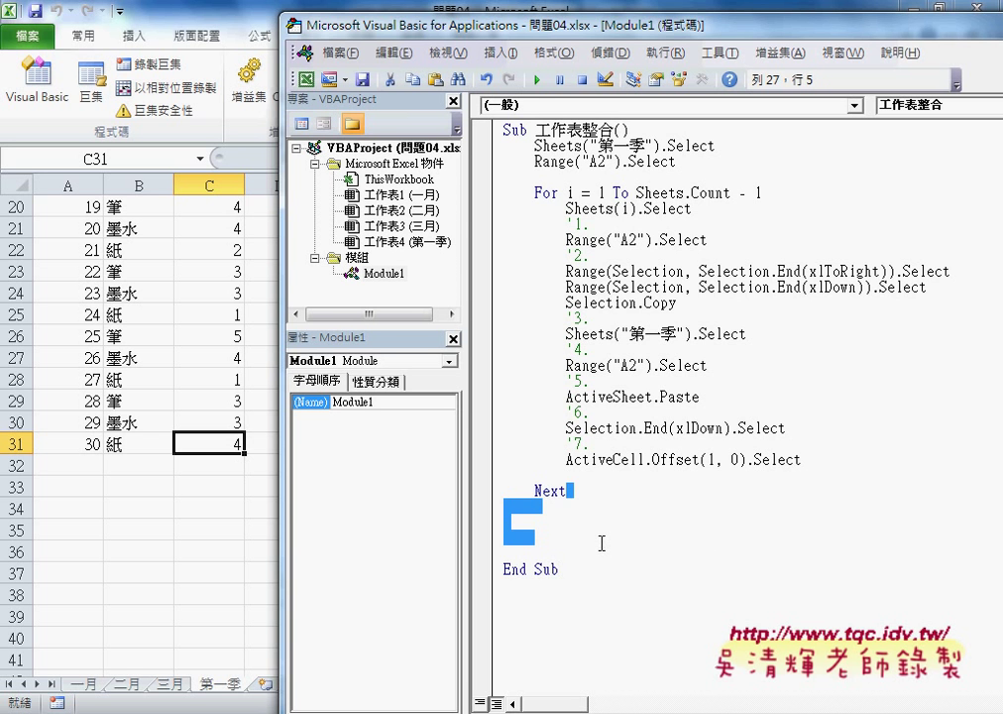
key(Delete)
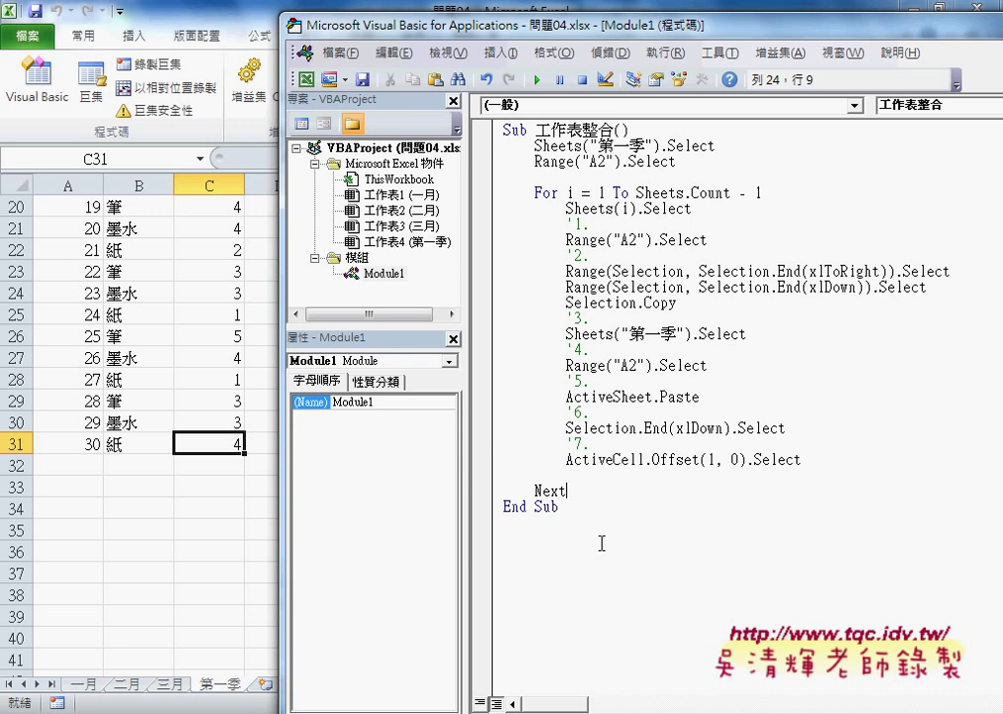
Select loop steps '1 through '6 to review them.
drag(575, 428, 710, 439)
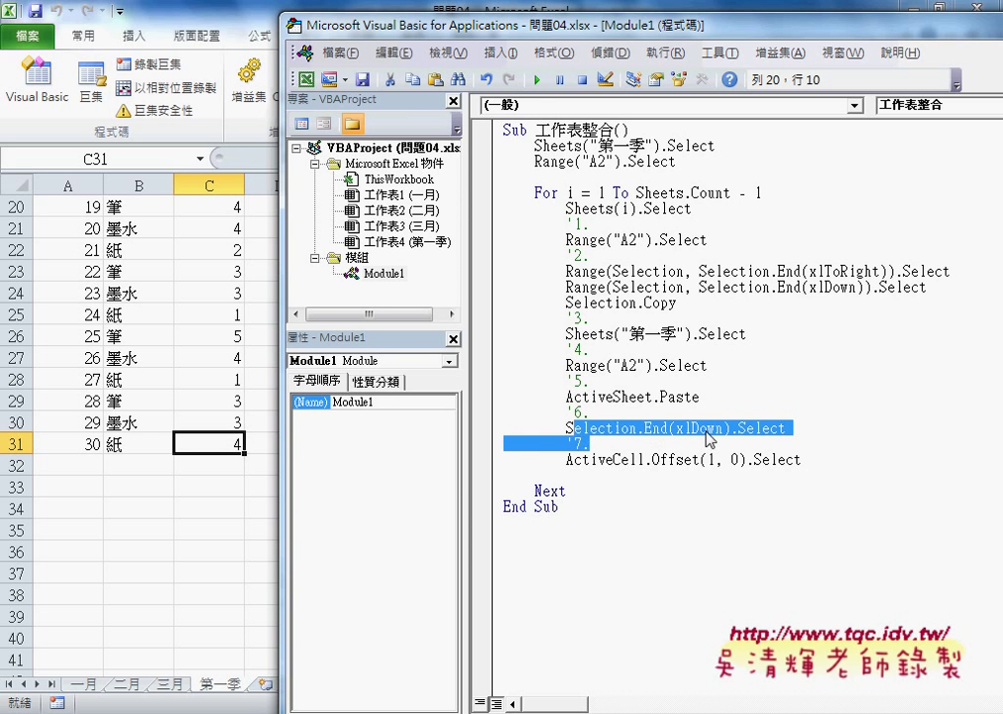
click(826, 431)
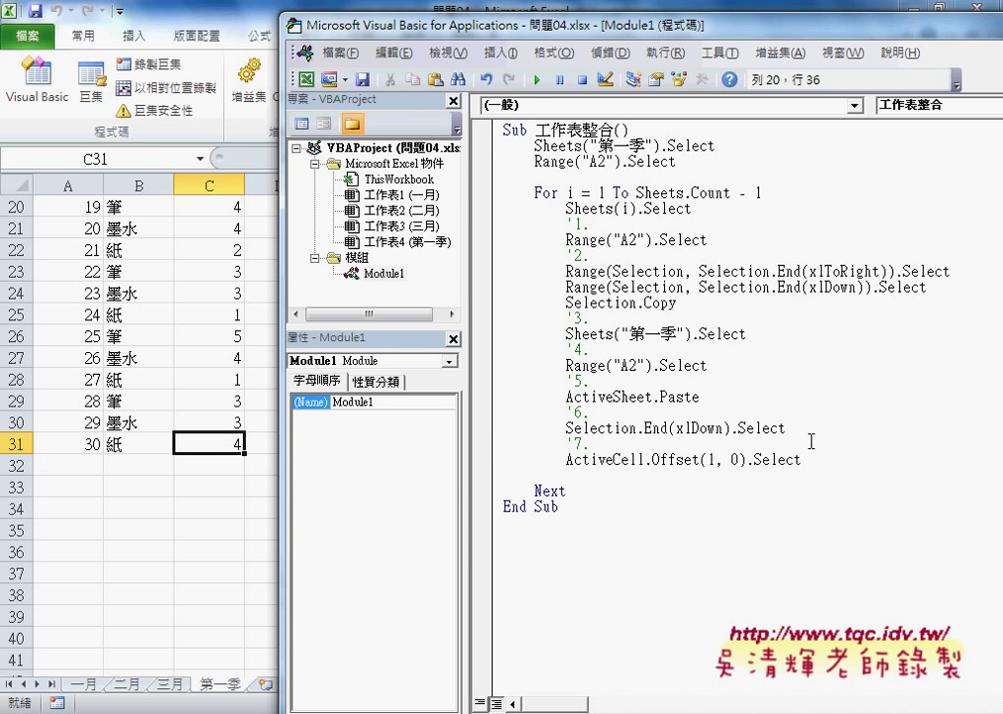
drag(827, 429, 477, 226)
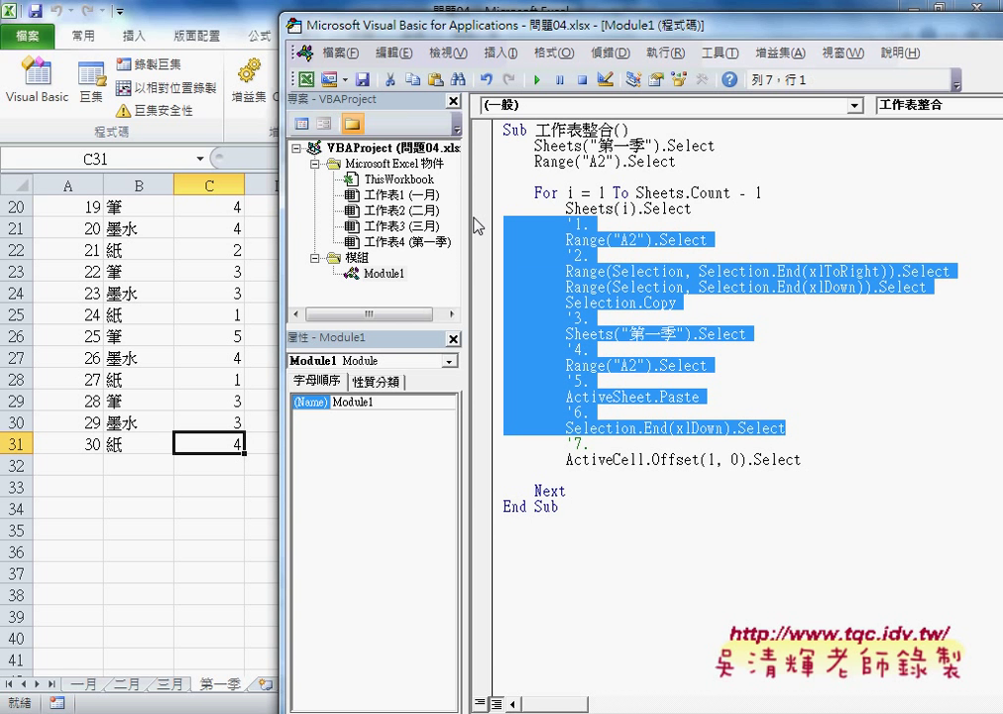